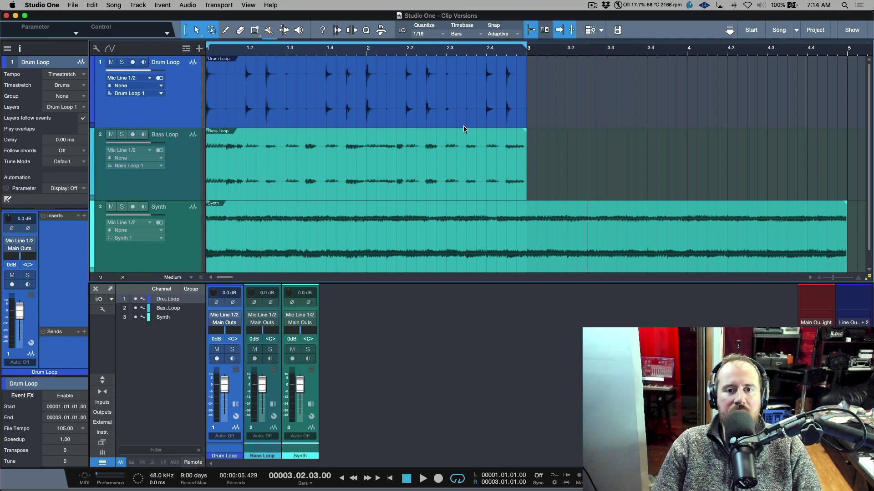
From the song start, locate the Bass Loop event's clip in the Pool via Audio > Select in Pool
key(comma)
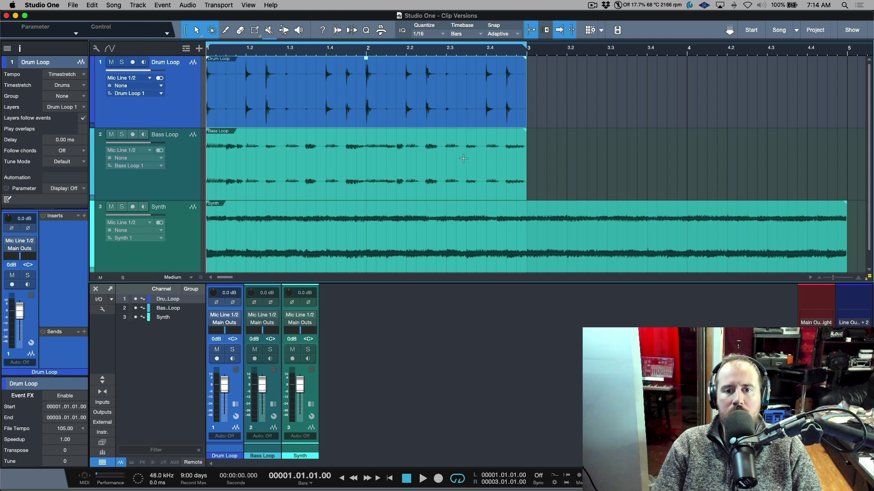
click(459, 175)
right_click(460, 176)
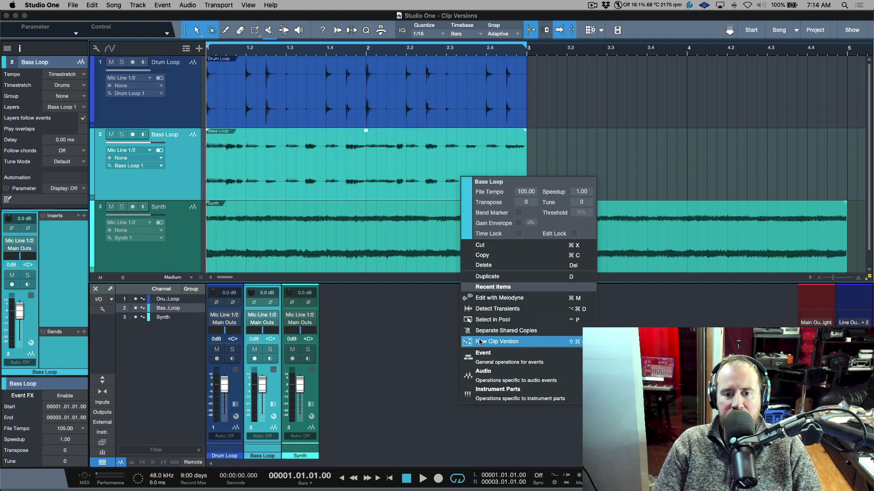
mouse_move(537, 374)
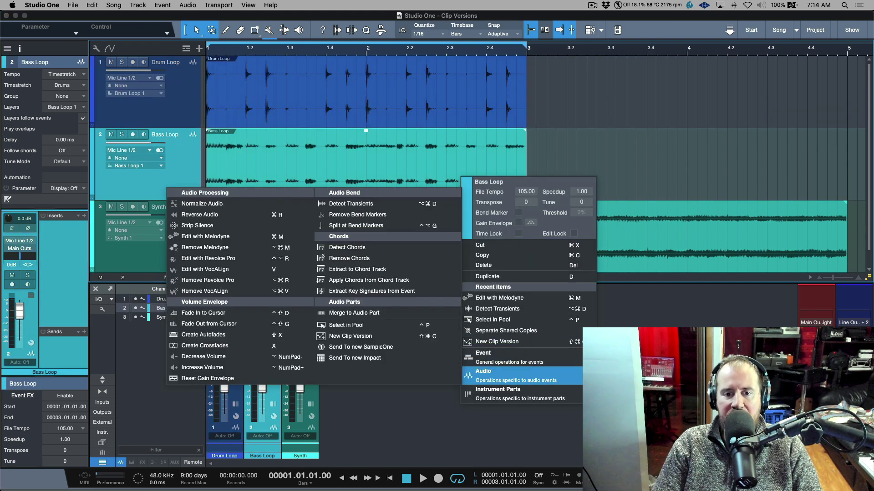
click(381, 326)
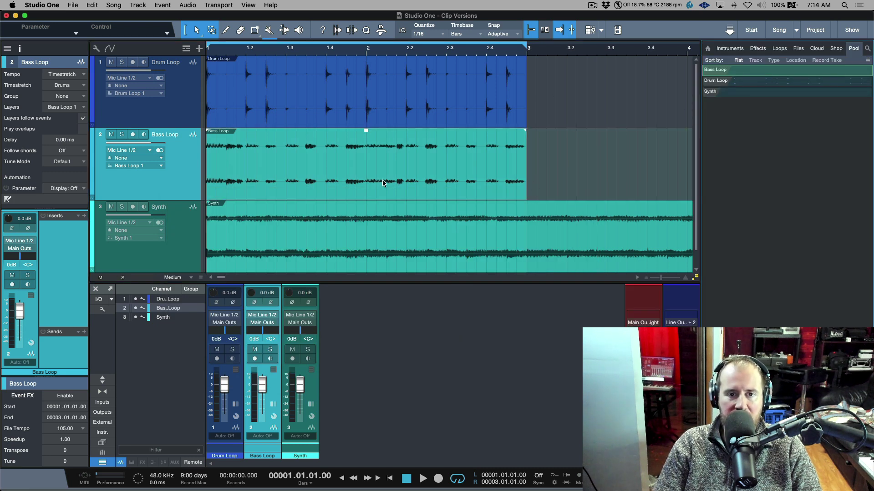
click(385, 118)
key(w)
key(w)
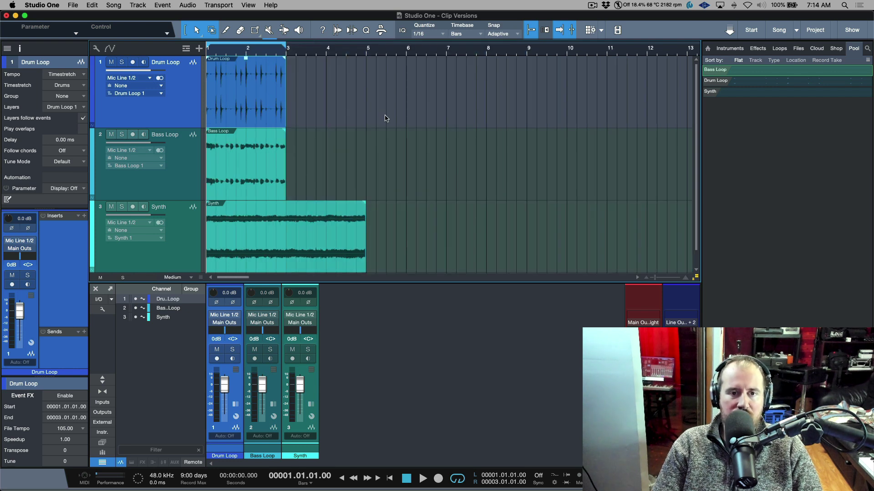
key(d)
key(d)
key(d)
click(263, 184)
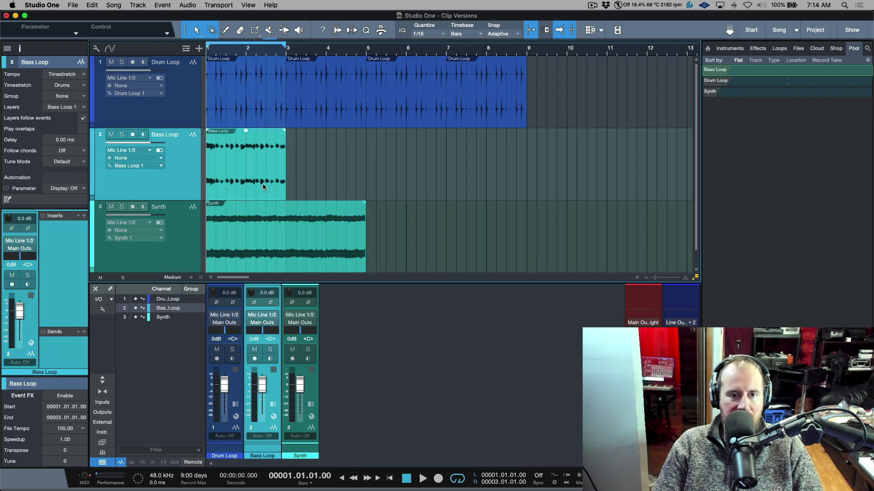
key(d)
key(d)
key(d)
click(299, 254)
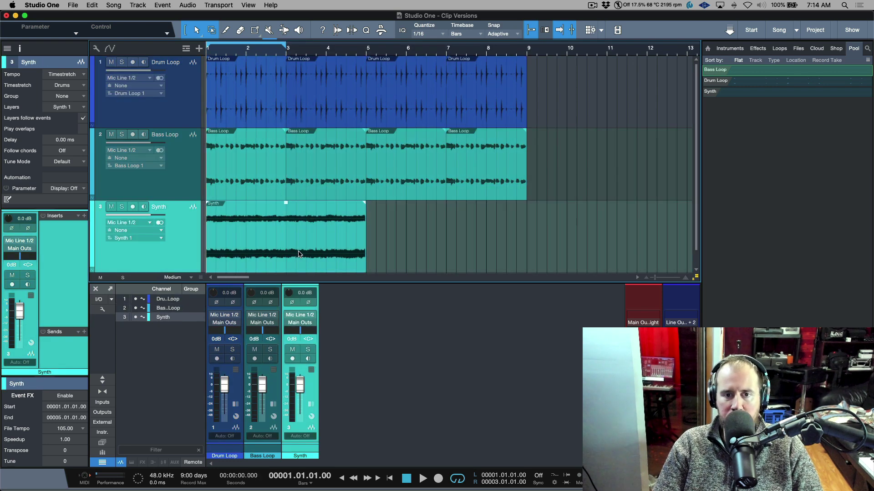
key(d)
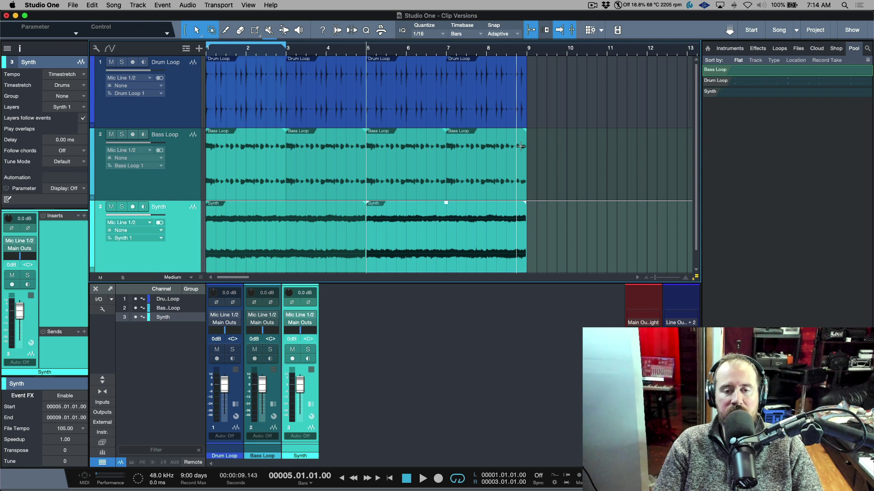
key(super+z)
key(super+z)
key(super+z)
key(super+z)
key(super+z)
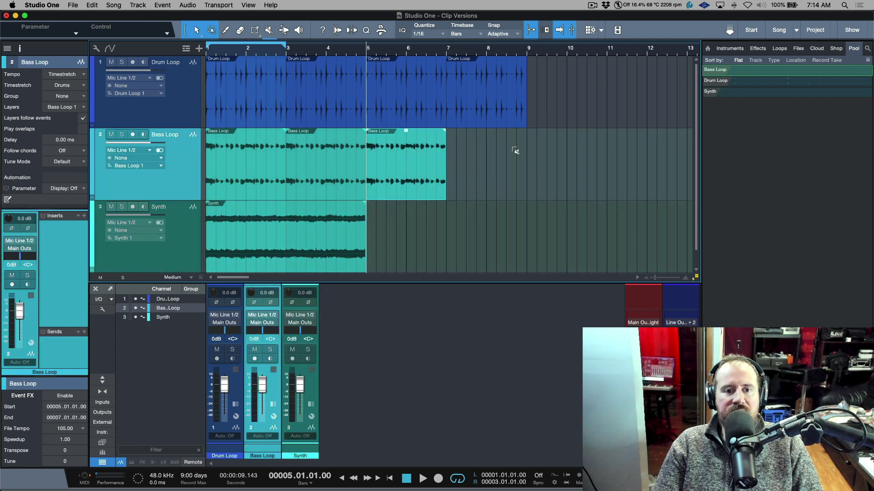
key(super+z)
key(super+z)
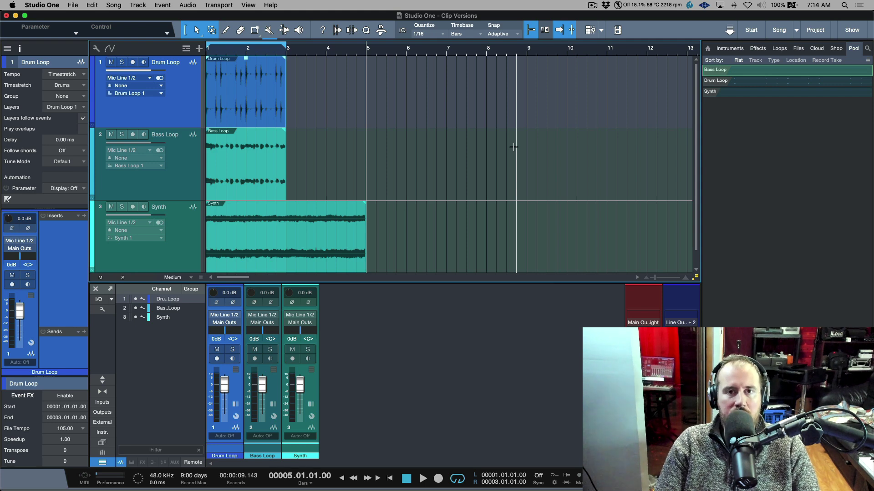
Detect transients in the Drum Loop and add a bend marker with the Bend tool
key(super+z)
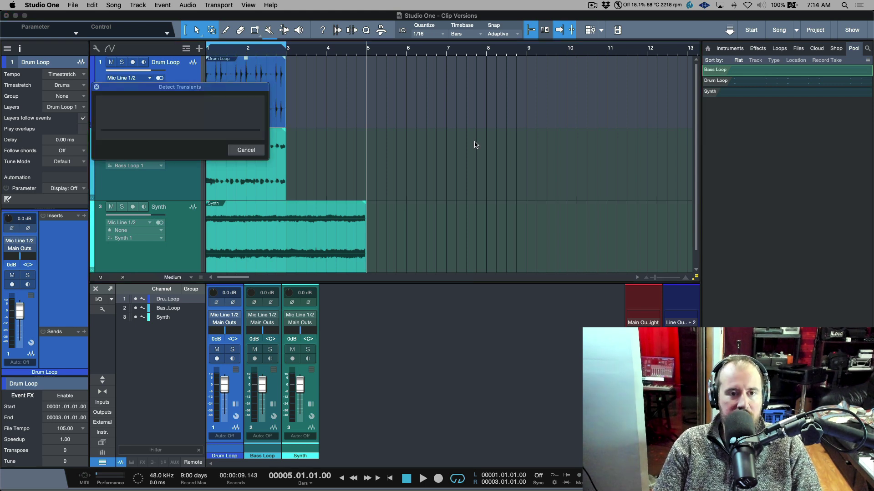
key(z)
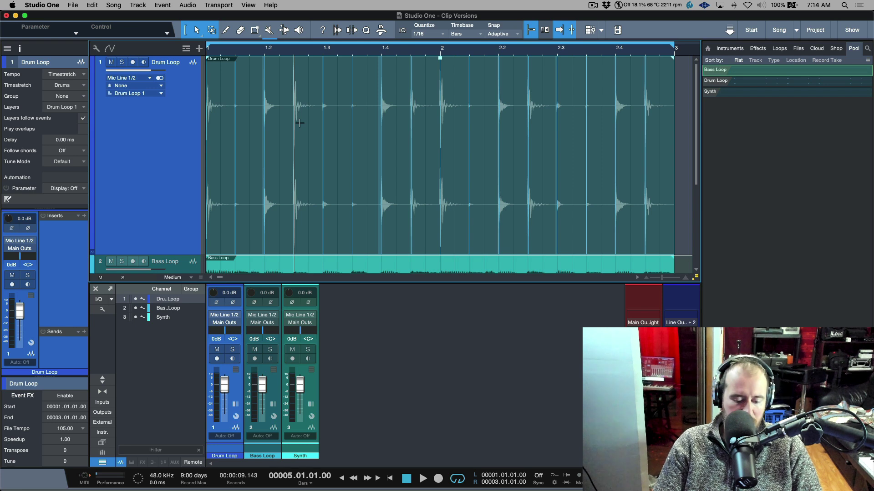
key(7)
click(353, 148)
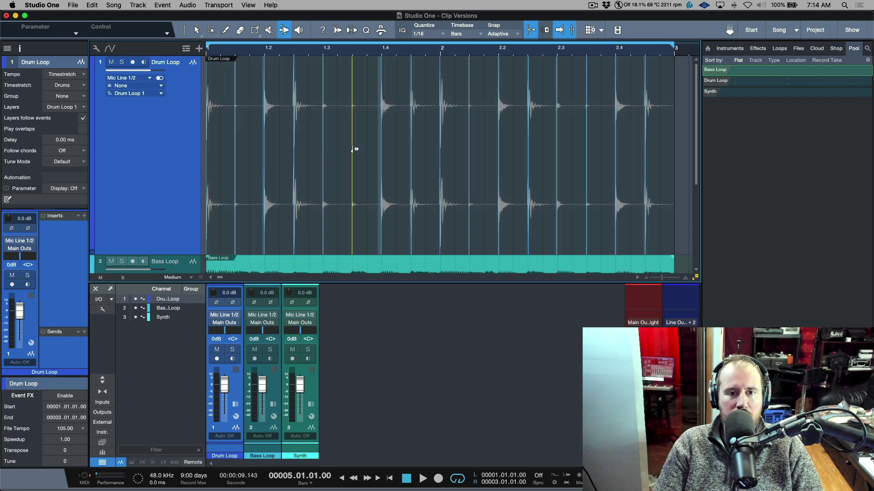
click(345, 150)
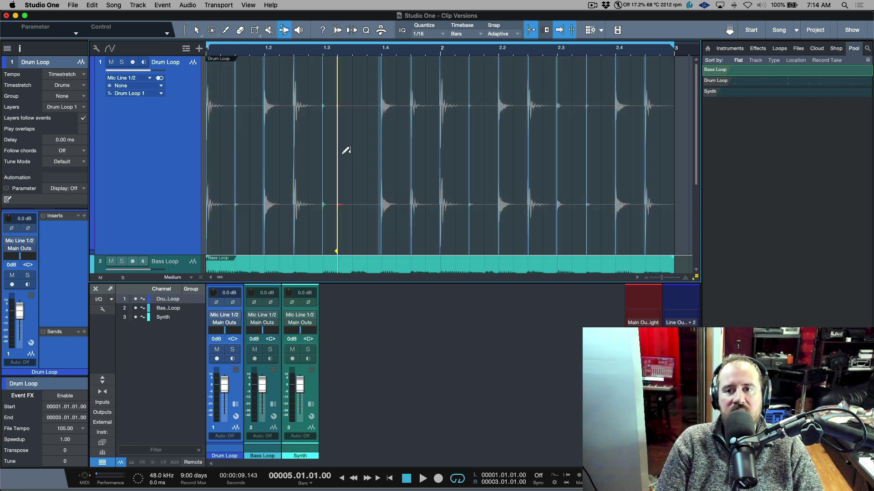
key(z)
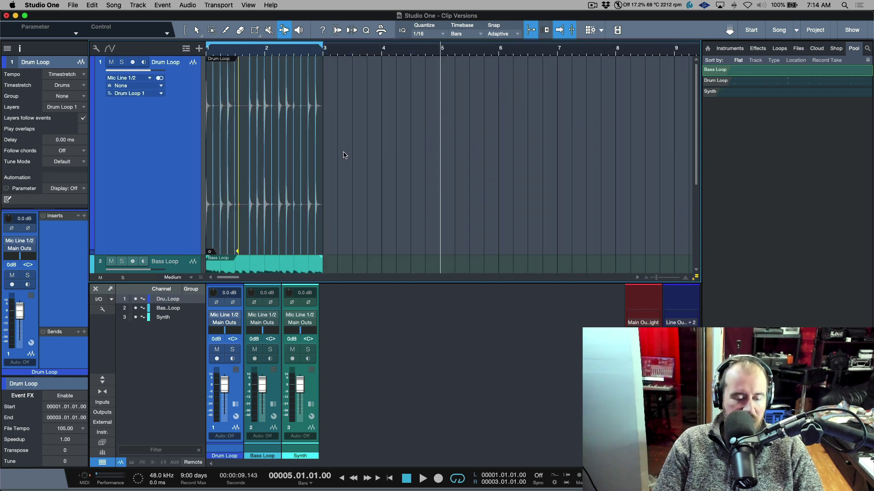
key(1)
Duplicate the Drum Loop to bars 3–5 and add a bend marker mirrored in both copies
click(292, 213)
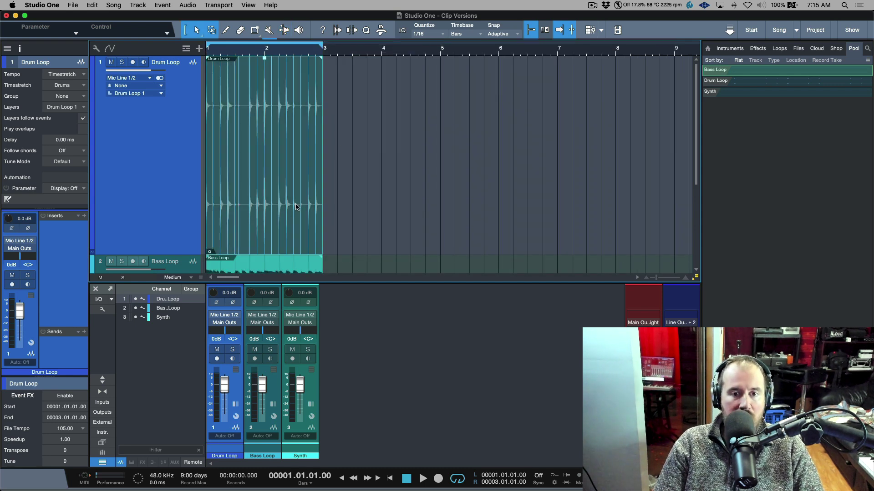
key(d)
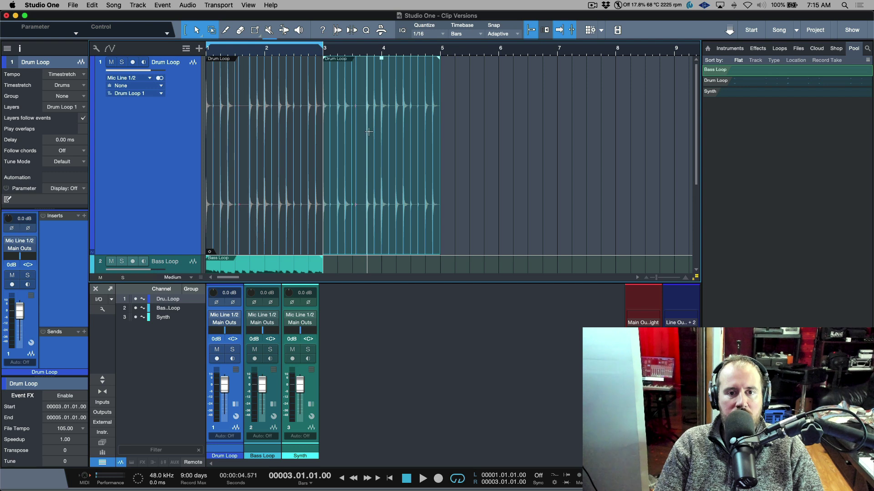
key(7)
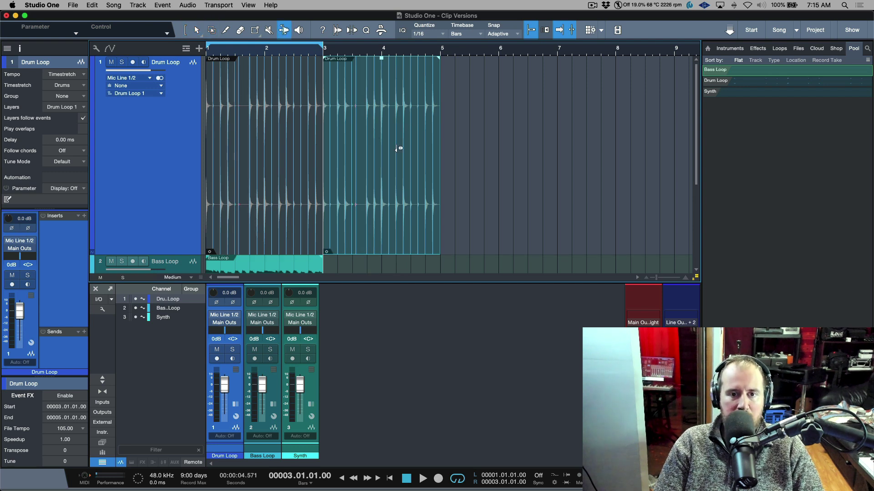
click(391, 152)
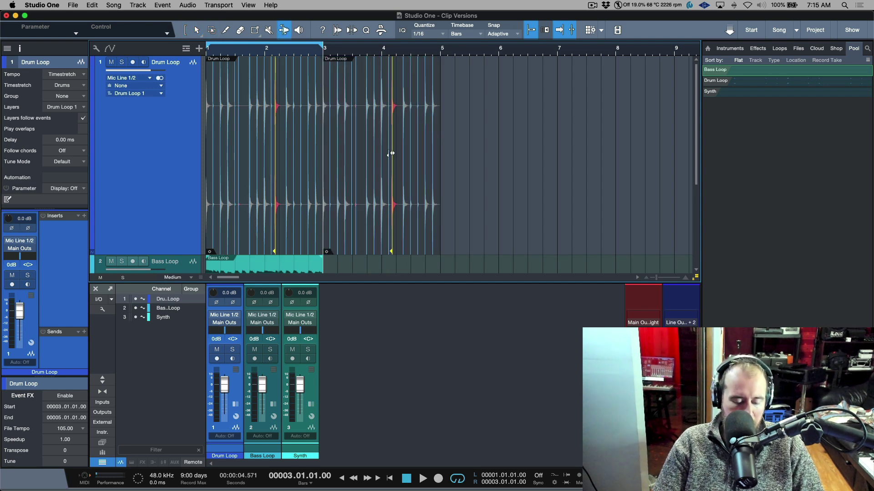
Zoom to fit, then duplicate the Bass Loop event to bars 3–5
key(z)
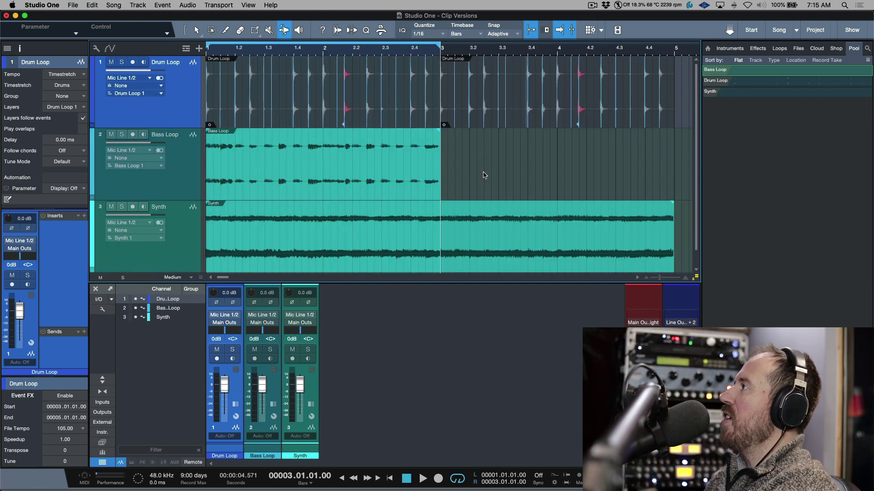
key(1)
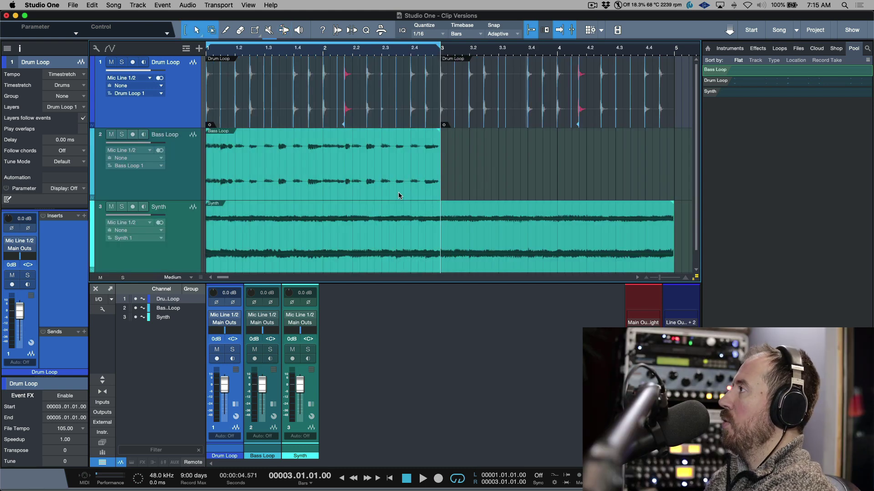
click(398, 192)
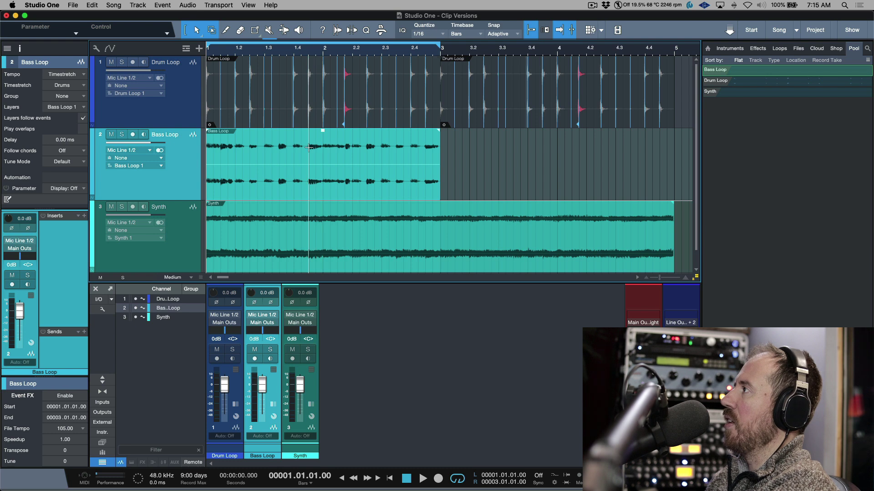
drag(261, 166, 247, 167)
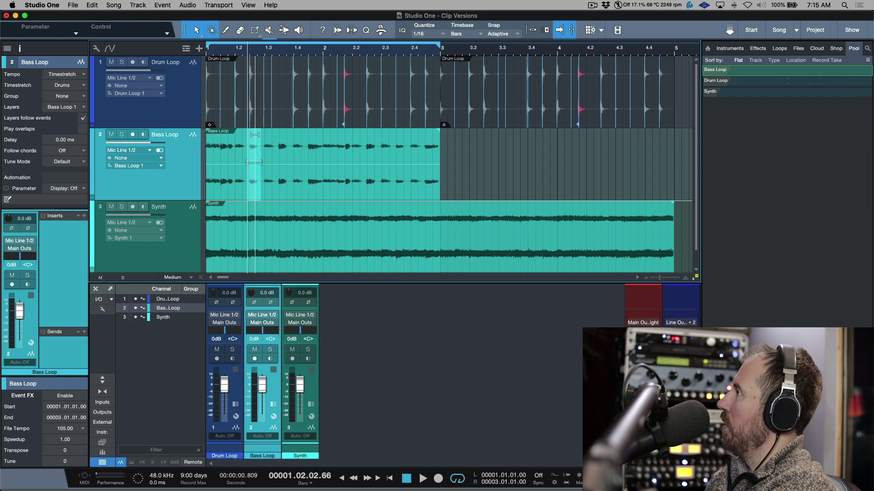
click(347, 193)
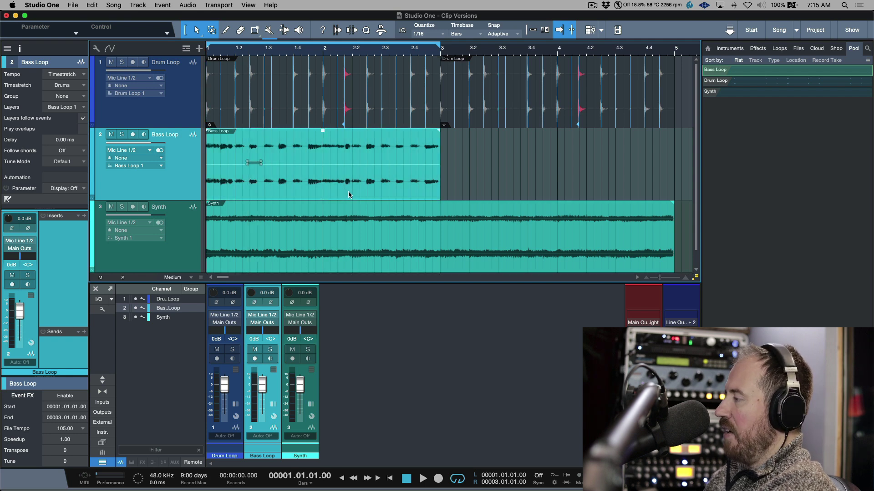
key(d)
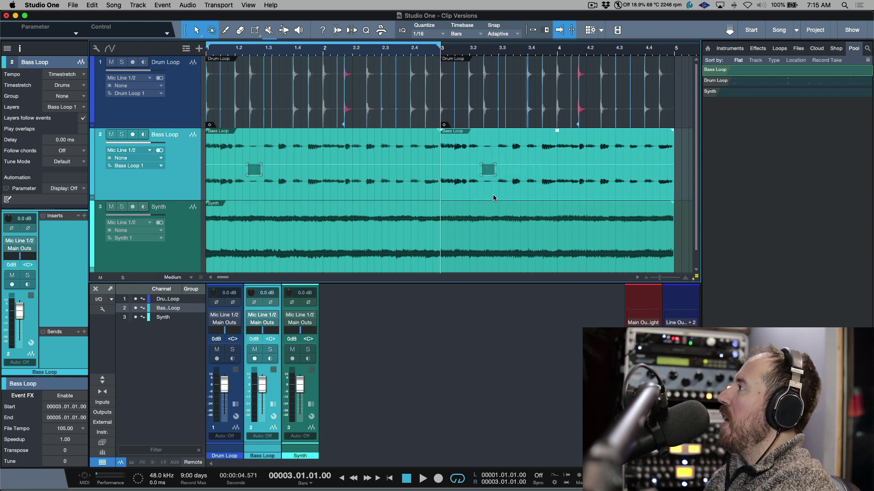
Open the Synth event in Melodyne and re-detect its notes with the Polyphonic Sustain algorithm
click(499, 263)
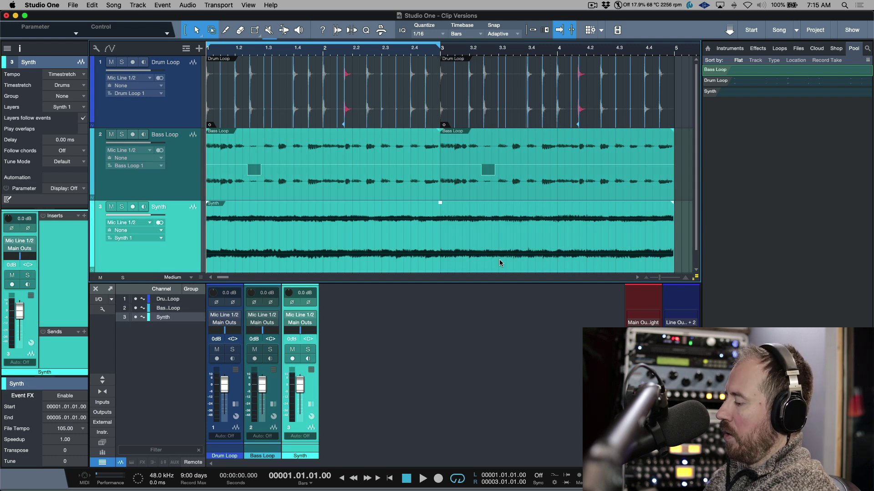
key(super+m)
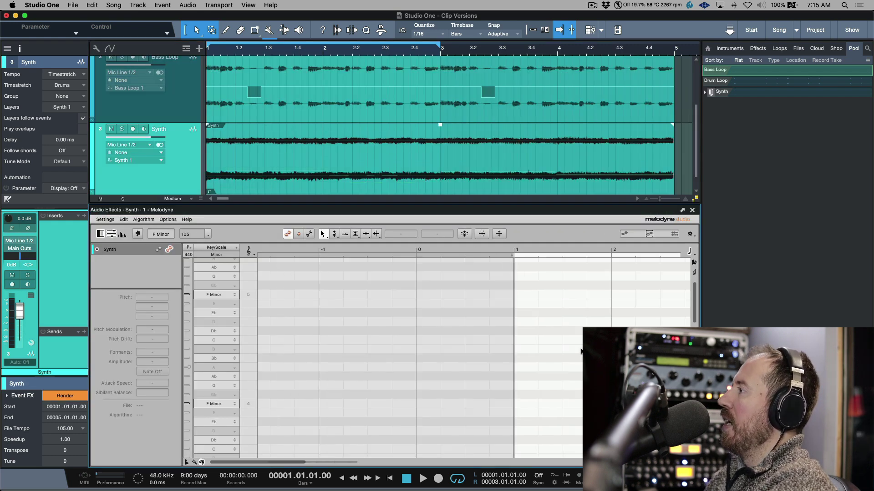
click(146, 222)
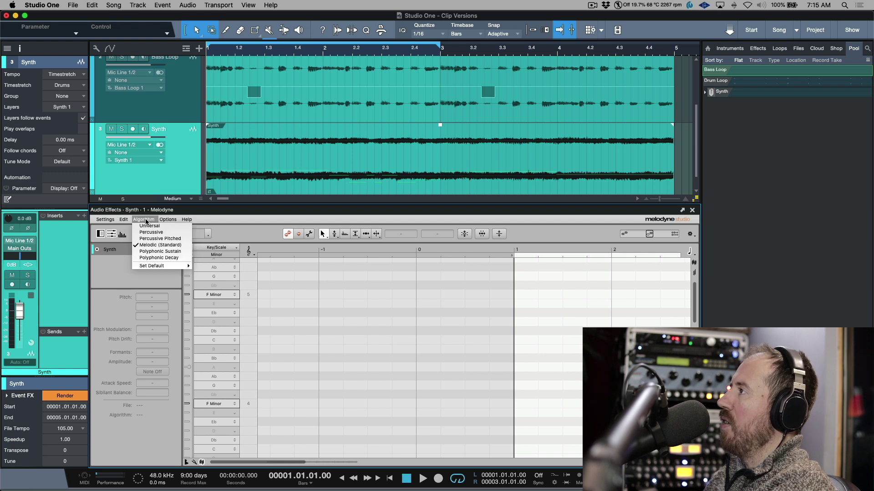
click(151, 257)
click(505, 175)
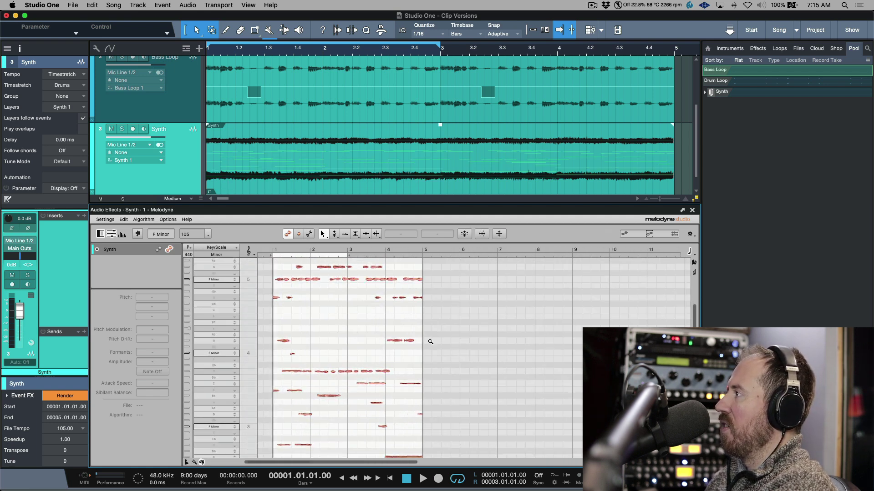
Zoom in on the notes and raise the G 4 note near bar 1 to Bb 4, then play it
drag(400, 340, 511, 351)
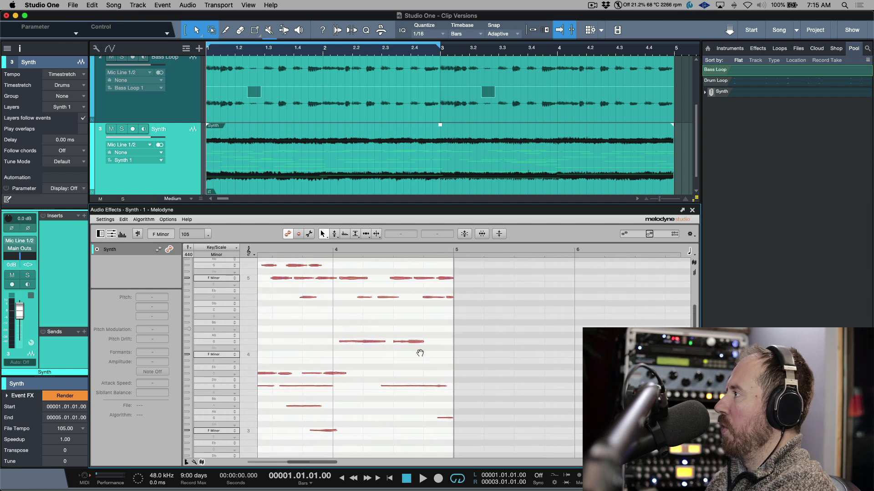
drag(416, 351, 555, 335)
drag(370, 324, 505, 352)
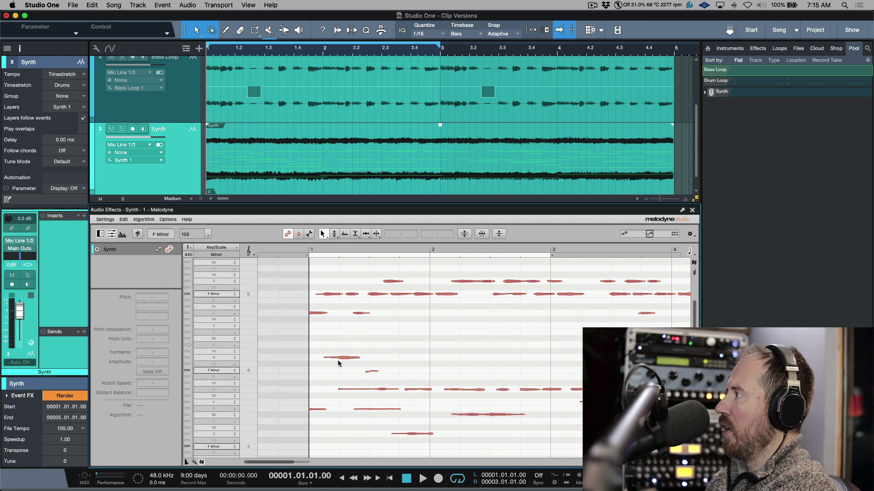
click(337, 358)
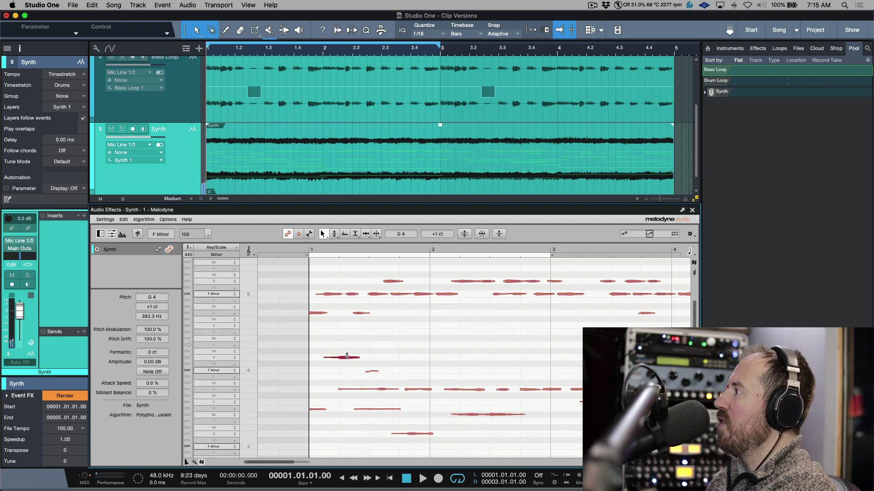
drag(348, 356, 343, 339)
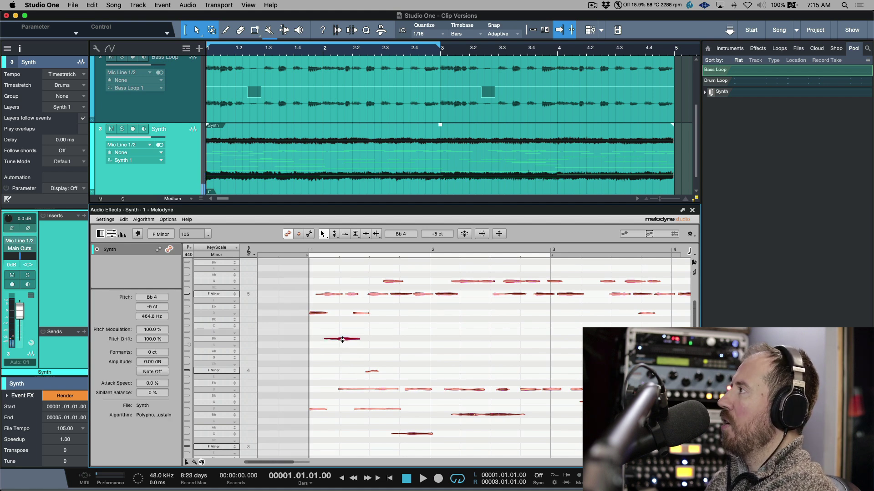
scroll(344, 341, down, 2)
key(space)
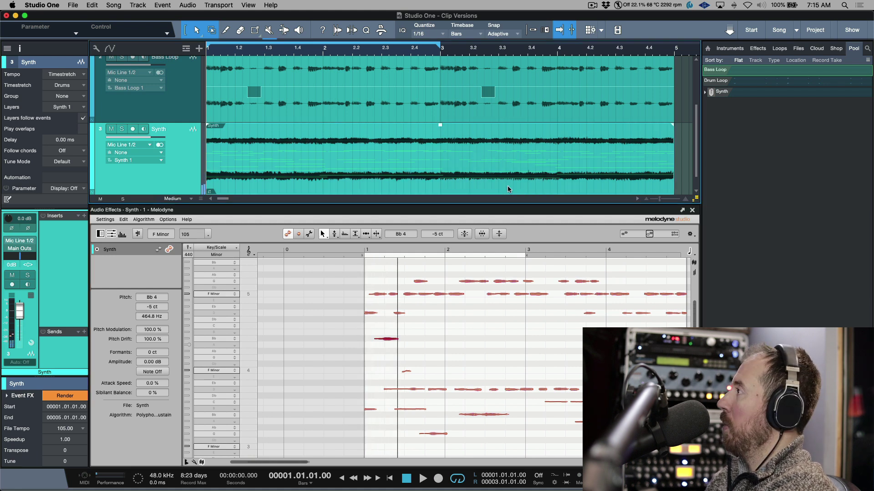
Duplicate the Synth clip to bars 5–9, restore the edited note's original pitch, and play from bar 5
key(d)
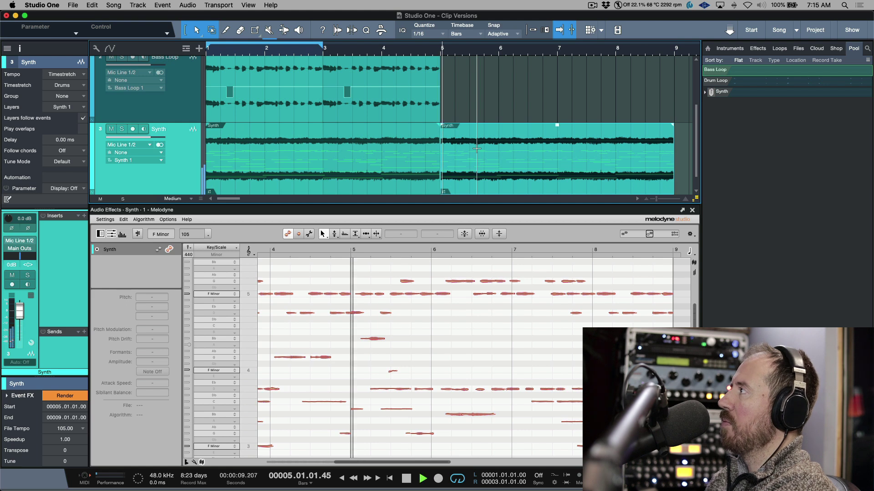
key(space)
right_click(486, 285)
mouse_move(514, 290)
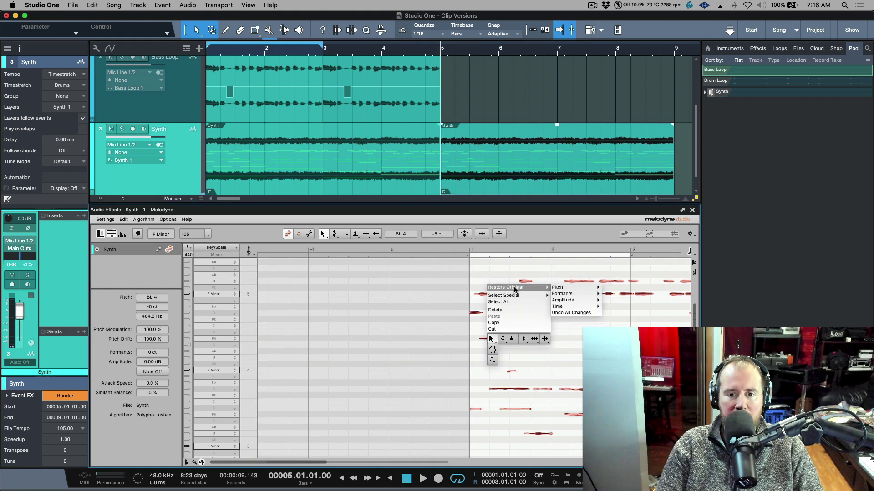
mouse_move(578, 287)
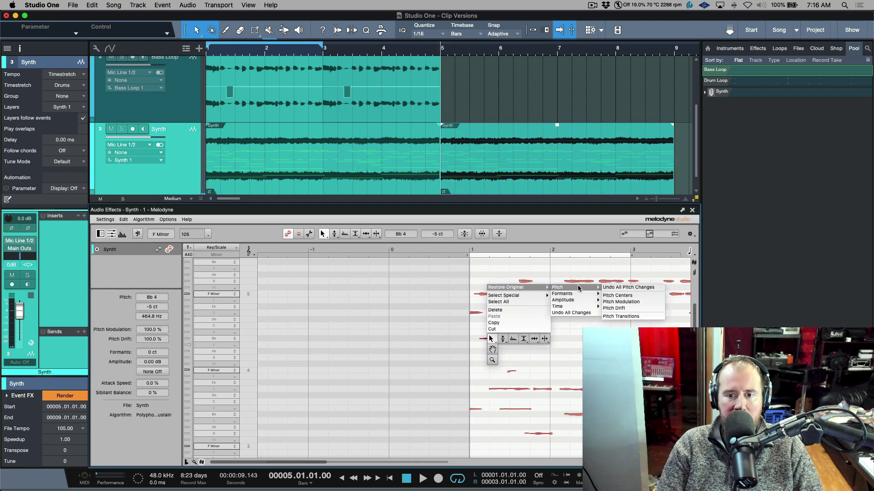
click(623, 286)
key(space)
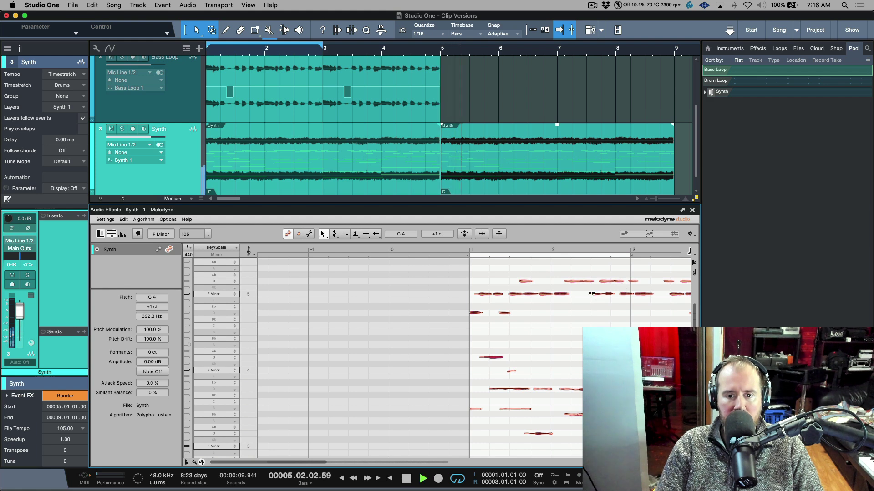
key(space)
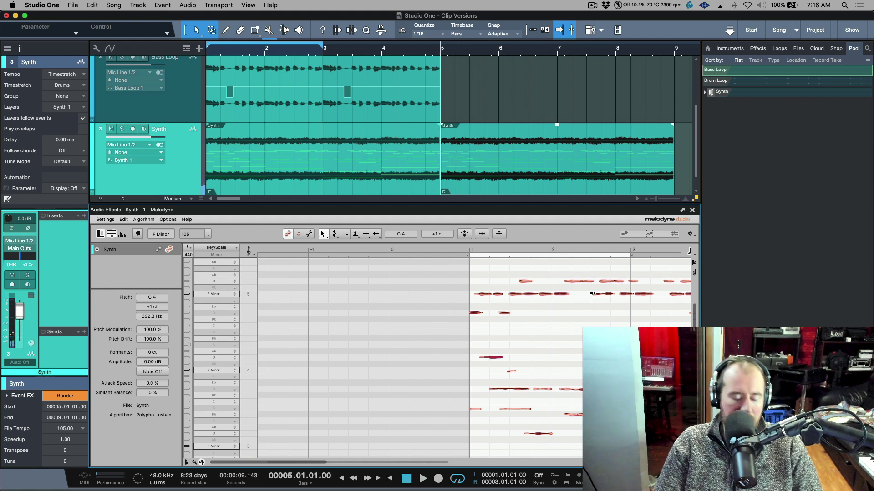
scroll(578, 105, up, 3)
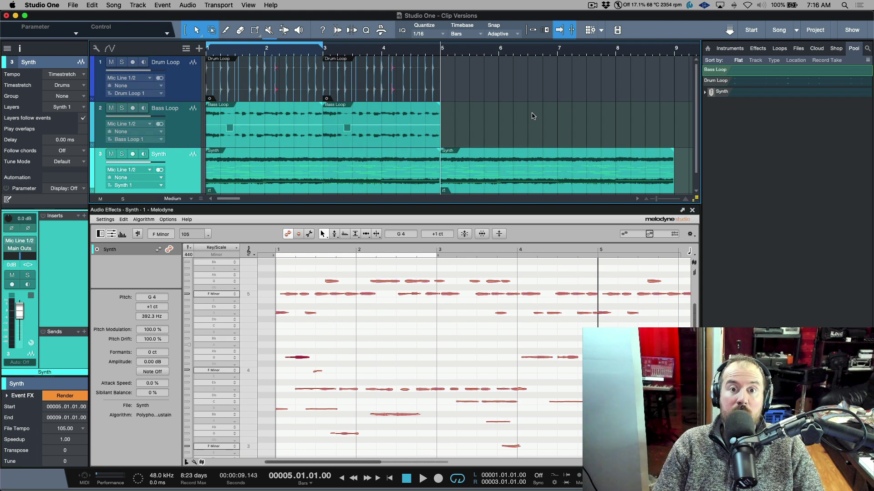
Close Melodyne and duplicate the bars 3–5 Bass Loop event to fill bars 5–9
click(691, 210)
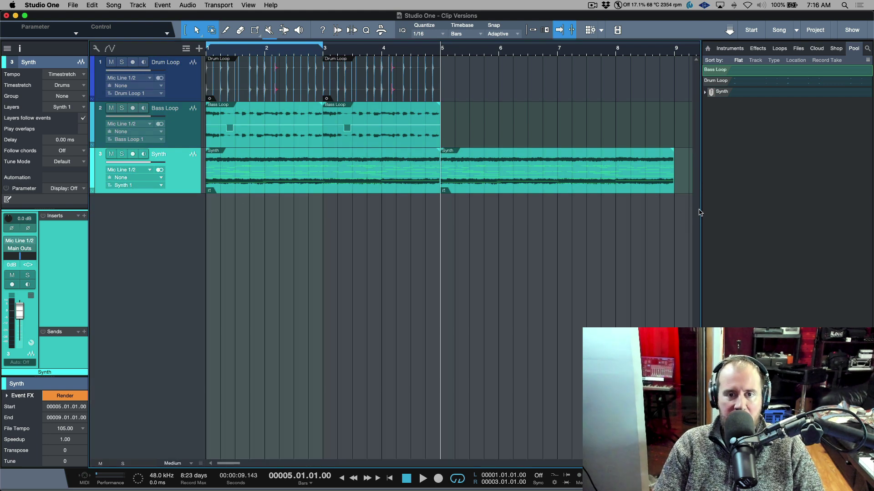
click(385, 139)
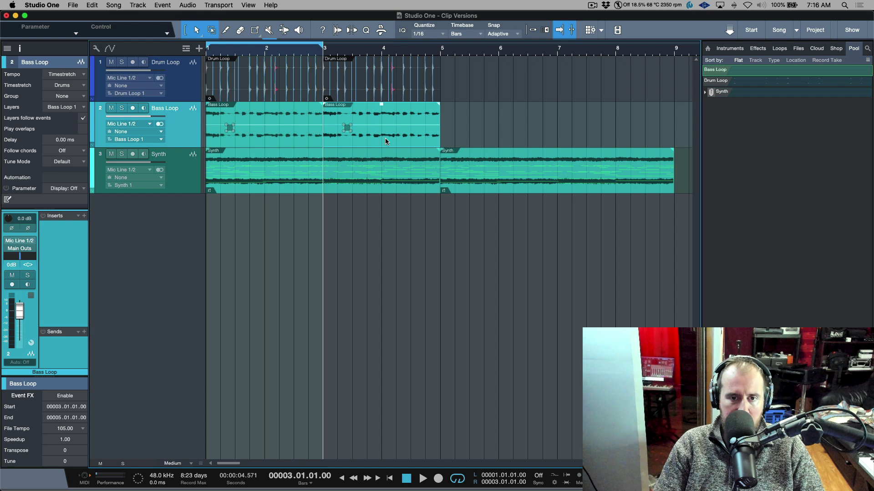
key(d)
key(d)
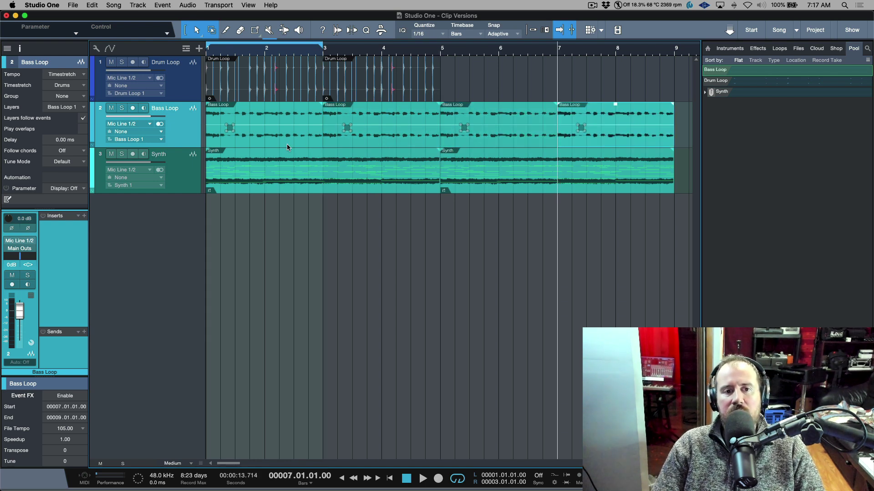
Select the Bass Loop events in turn and adjust the bars 3–5 event's gain
click(287, 144)
click(350, 138)
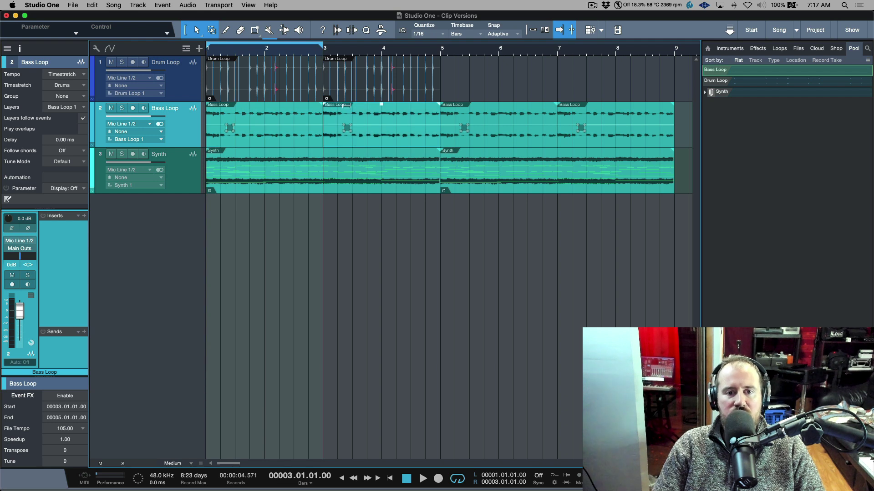
mouse_move(459, 105)
mouse_down()
mouse_move(469, 125)
mouse_move(470, 99)
mouse_up()
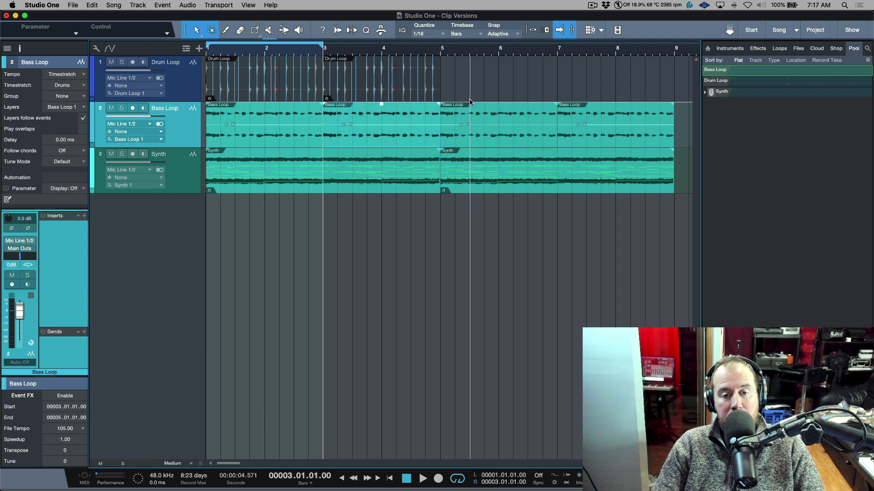
click(499, 142)
click(417, 142)
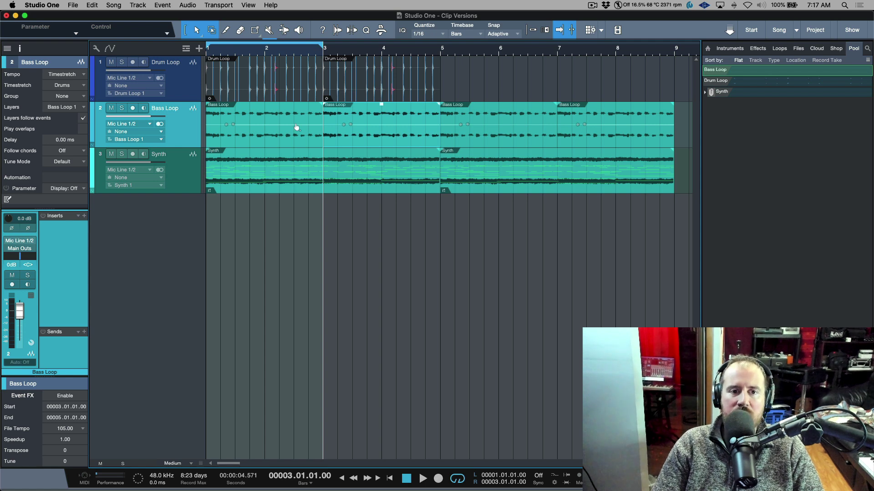
click(263, 139)
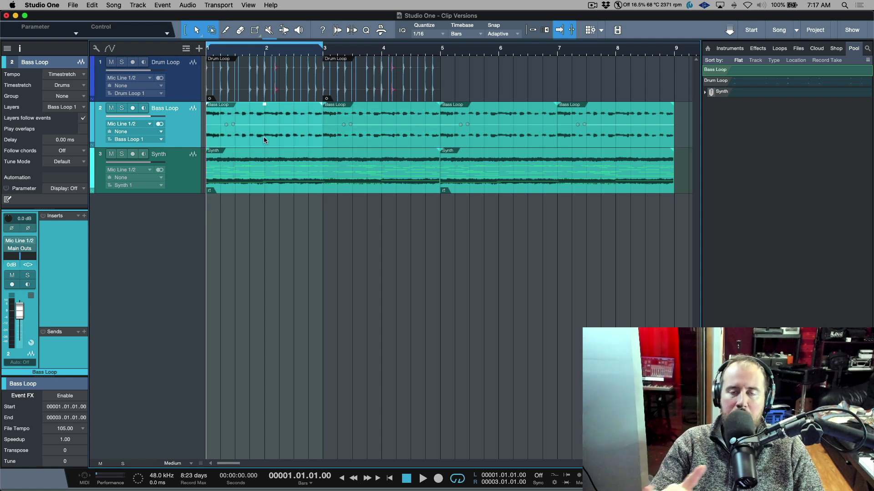
click(387, 138)
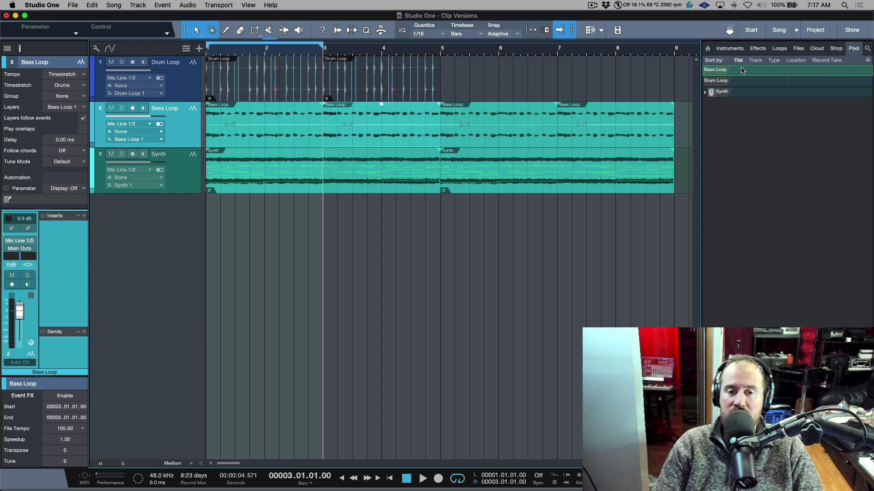
Make the bars 3–5 Bass Loop event its own clip version via Audio > New Clip Version
right_click(386, 143)
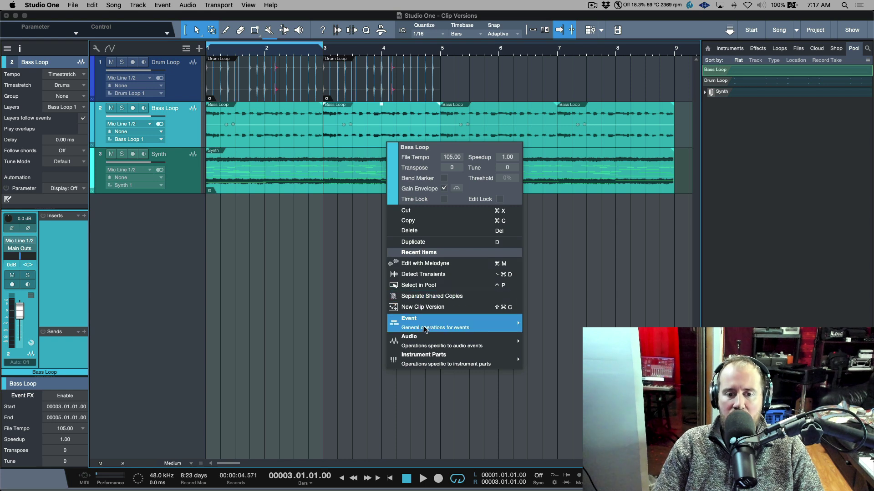
mouse_move(428, 341)
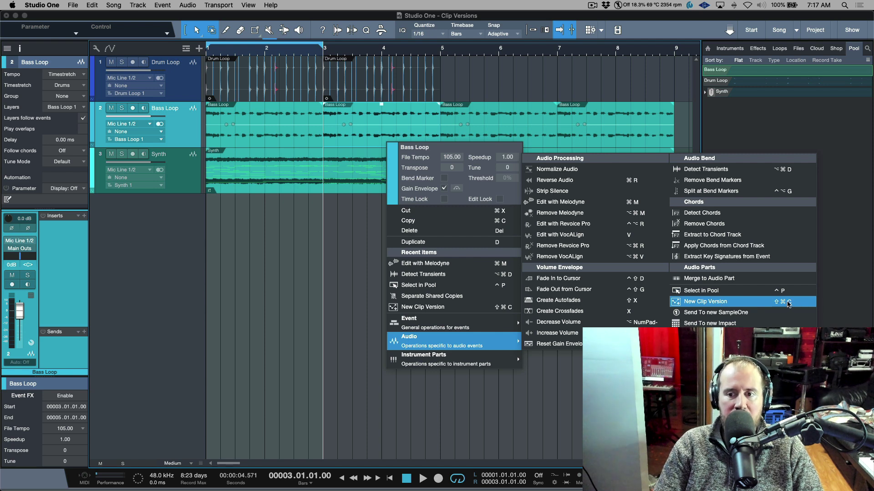
click(718, 303)
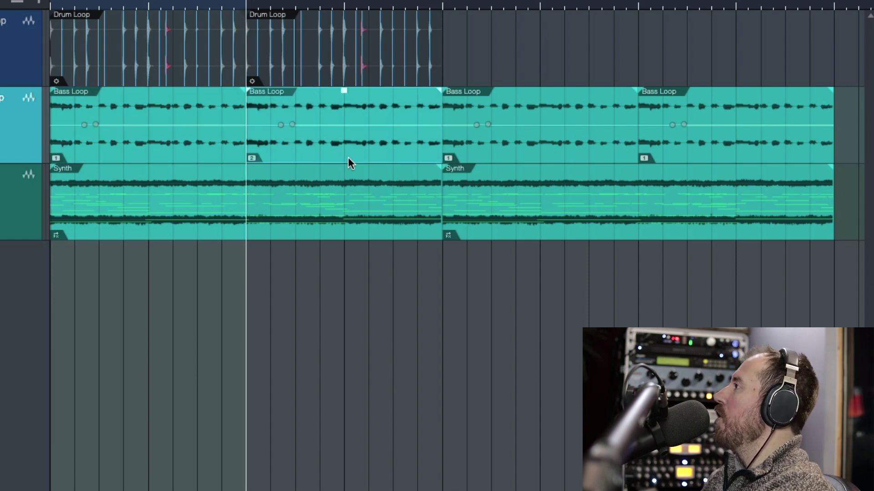
Add volume envelope nodes and pull the middle one down into a dip near bar 4
click(393, 124)
click(320, 124)
drag(358, 125, 359, 142)
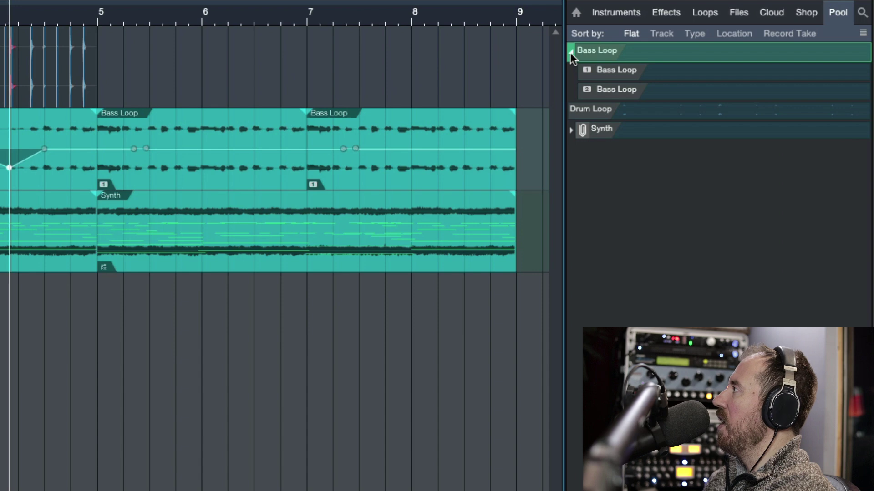
Expand the Bass Loop entry in the Pool and select its first and second versions
click(570, 52)
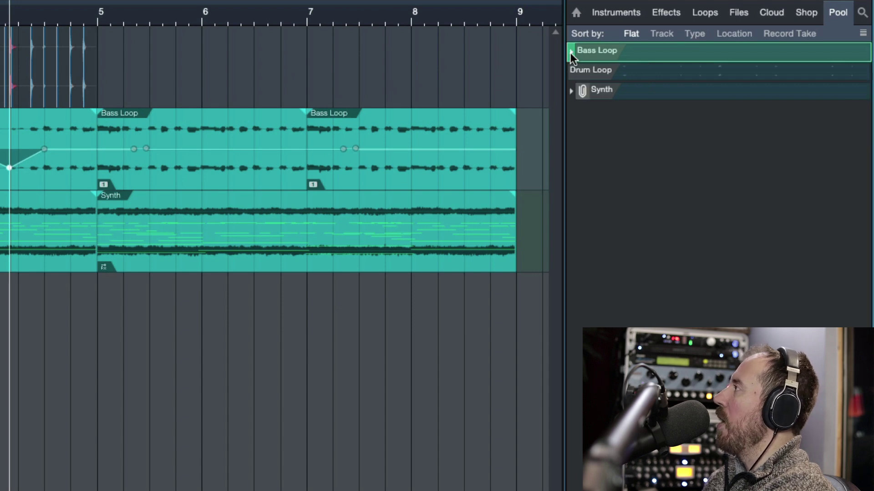
click(571, 52)
click(640, 70)
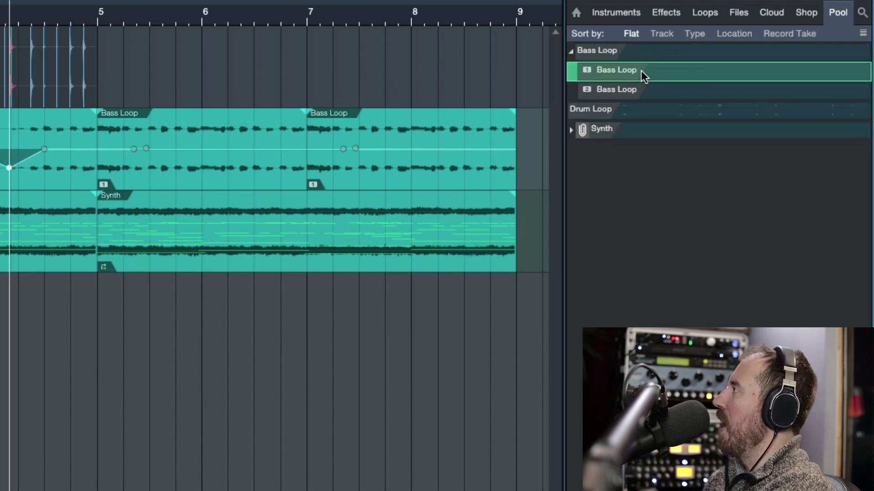
click(646, 95)
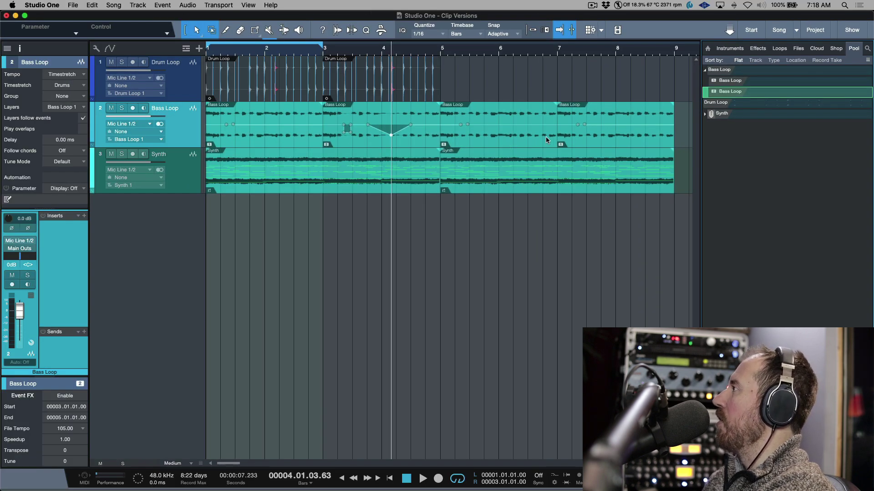
Create a new clip version of the bar 5 Bass Loop event
click(464, 140)
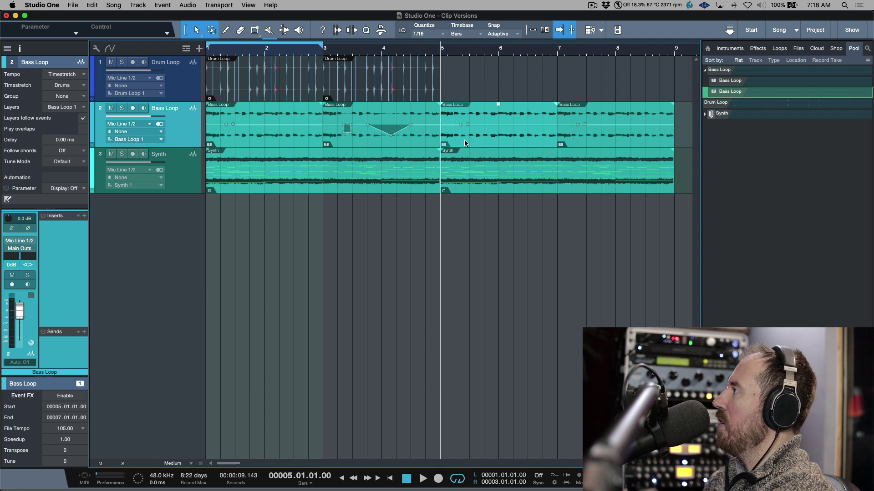
right_click(464, 143)
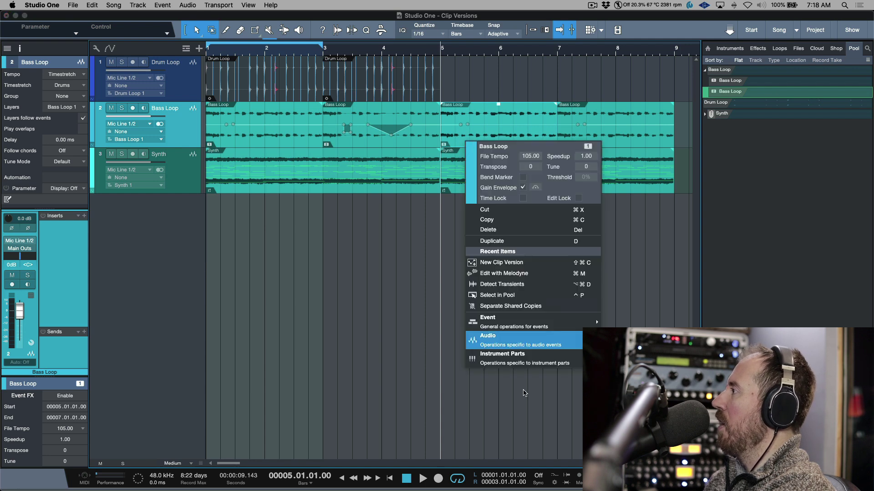
mouse_move(512, 348)
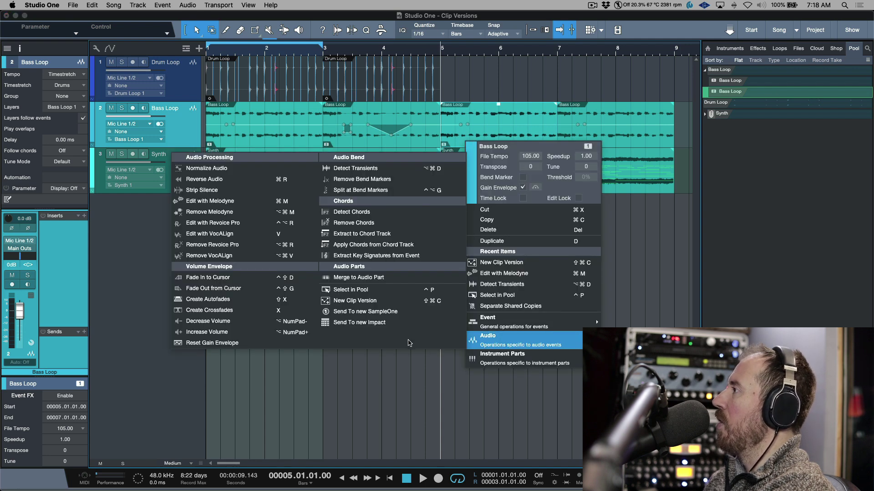
click(409, 301)
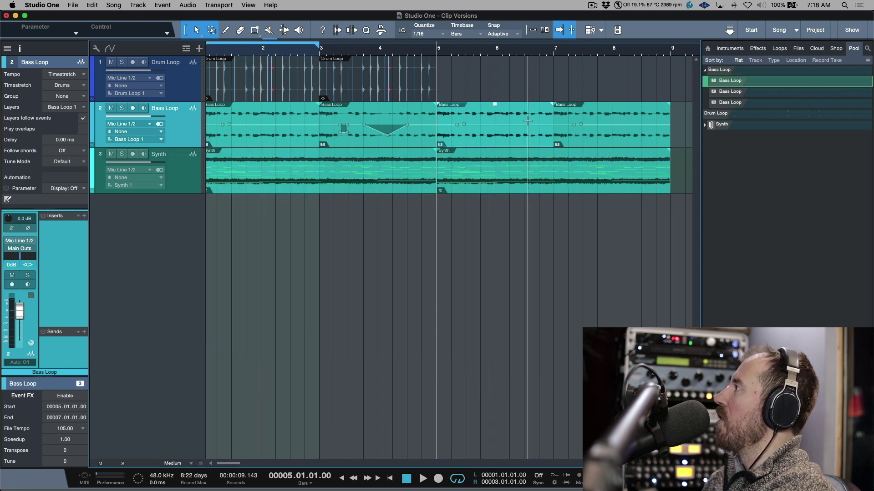
drag(531, 122, 485, 119)
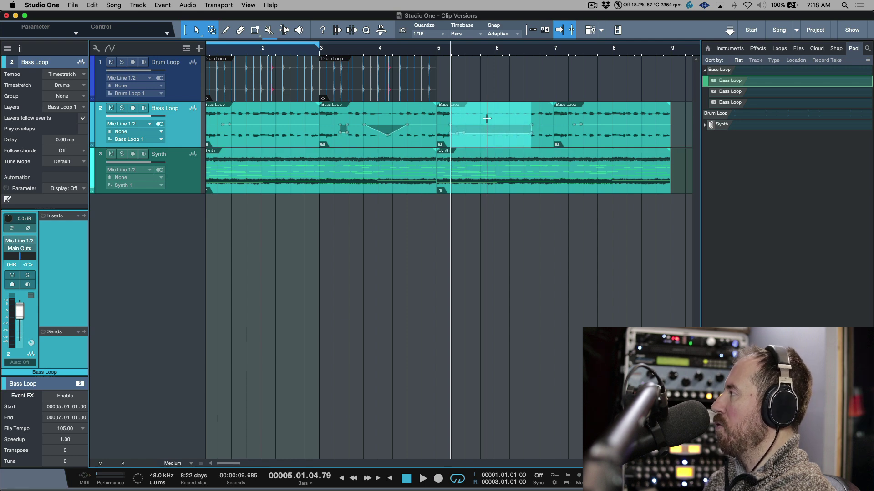
Delete the bars 7–9 Bass Loop event and copy the bars 3–5 event to bar 7
click(617, 140)
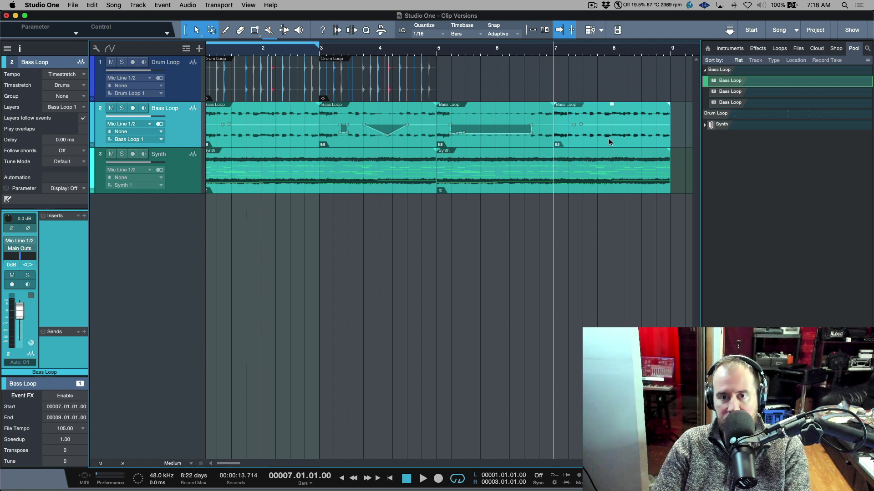
key(Delete)
click(404, 140)
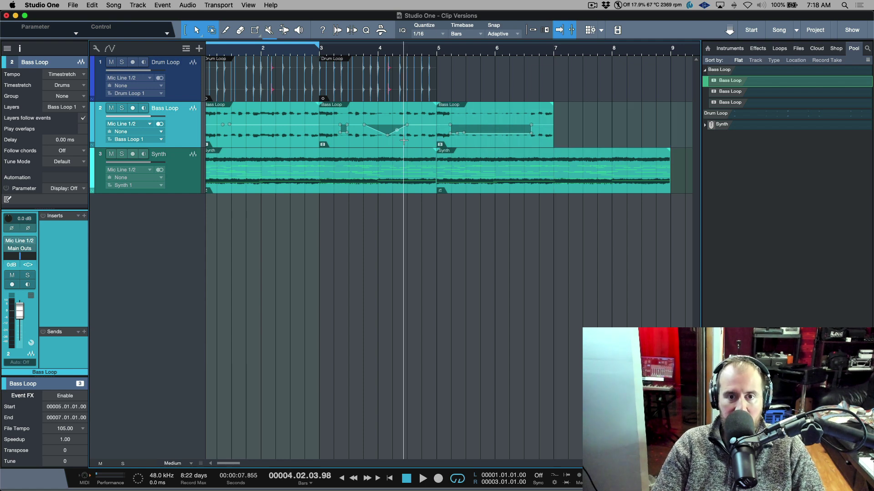
drag(415, 139, 648, 141)
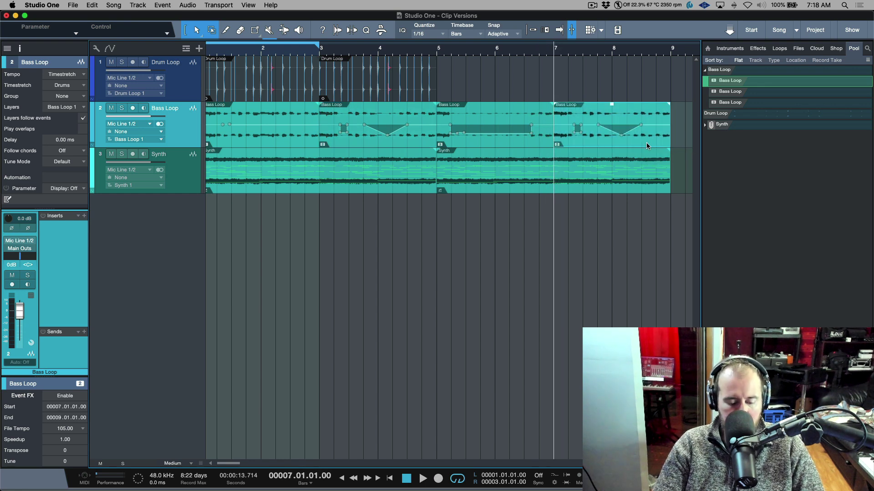
Apply Bass Loop version 2 from the Pool to the bar 7 event, then undo all version edits
key(super+z)
key(super+shift+z)
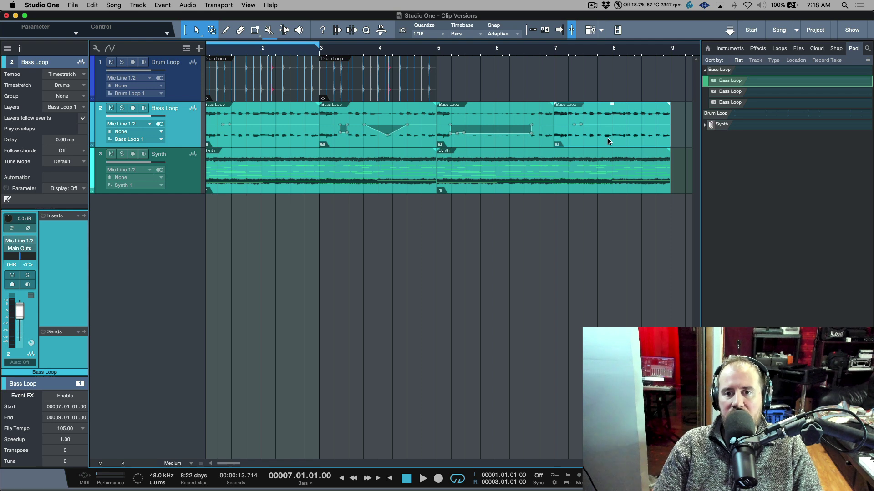
click(742, 105)
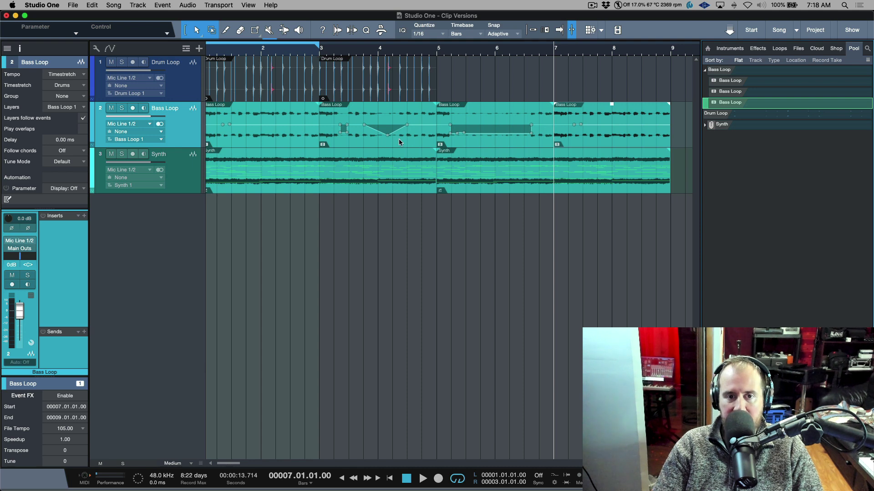
click(750, 93)
key(alt)
drag(750, 92, 609, 135)
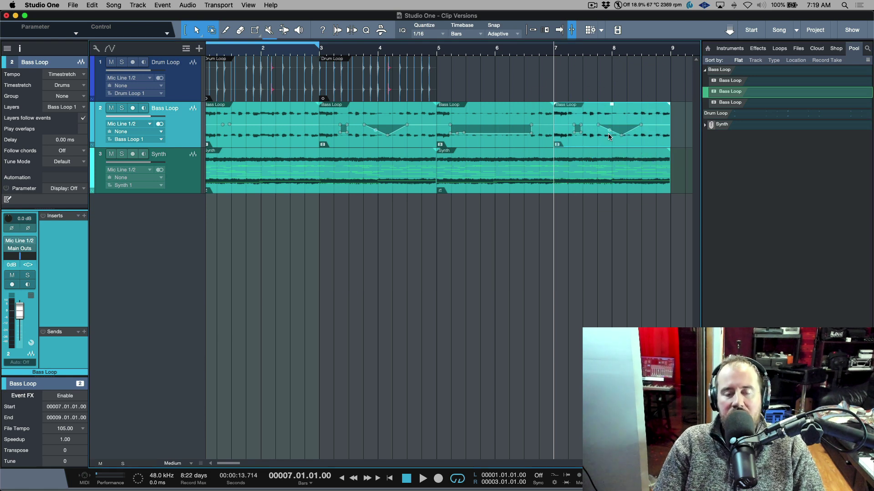
key(super+z)
key(super+z)
key(super+z)
key(super+z)
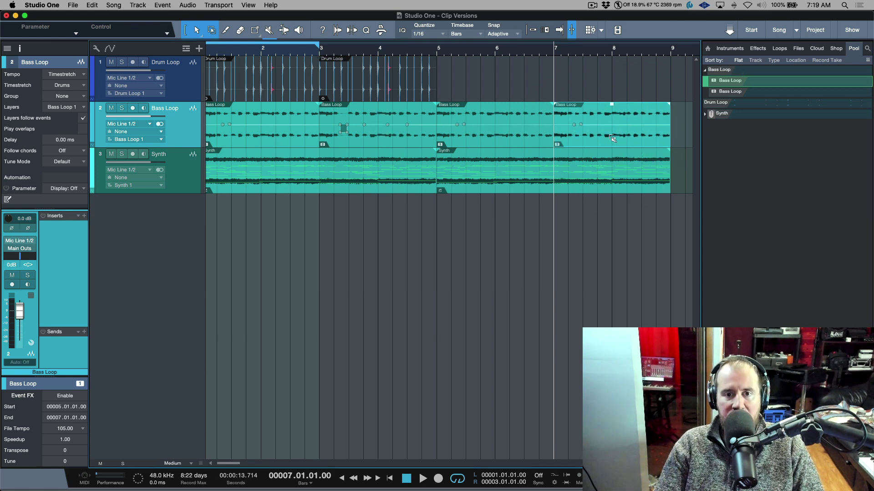
key(super+z)
key(super+z)
key(super+z)
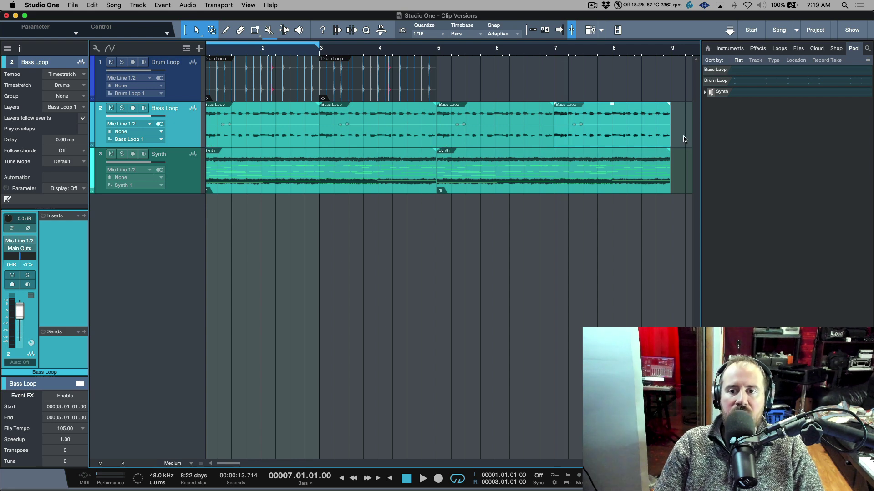
Marquee-select all four Bass Loop events and bring up their context menu
drag(685, 138, 226, 135)
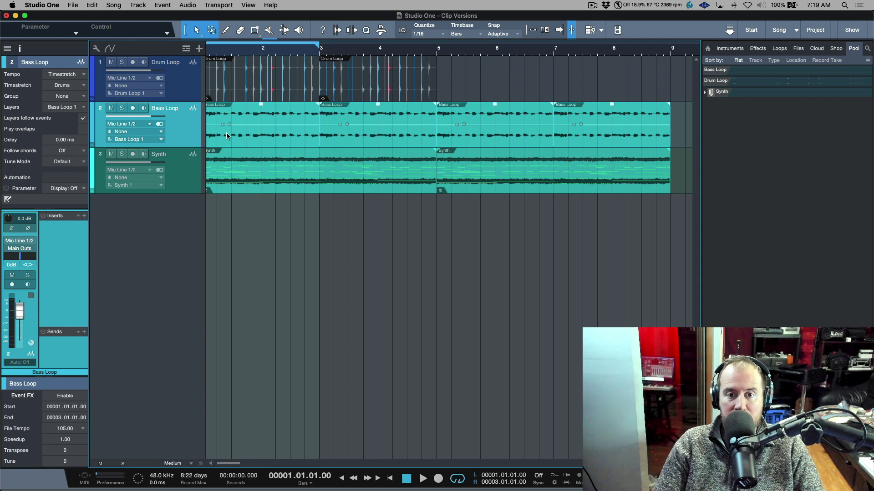
right_click(298, 143)
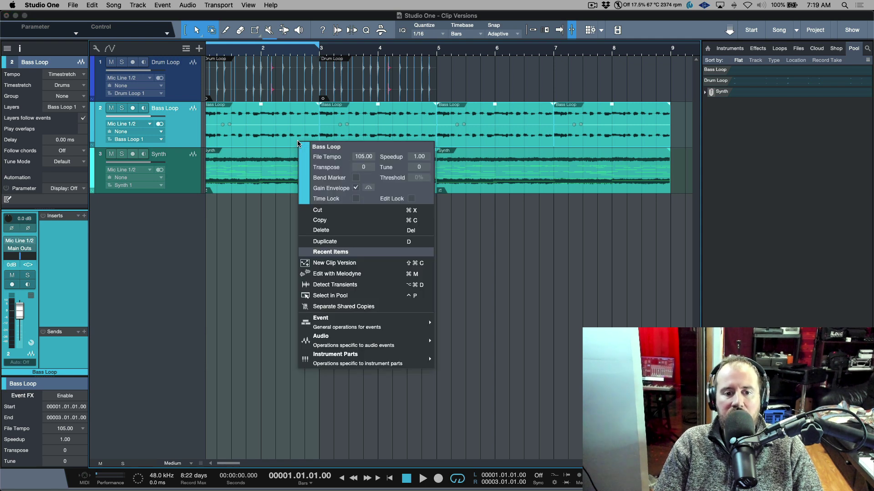
Separate the Bass Loop events' shared copies into independent clips and check the Pool
mouse_move(364, 324)
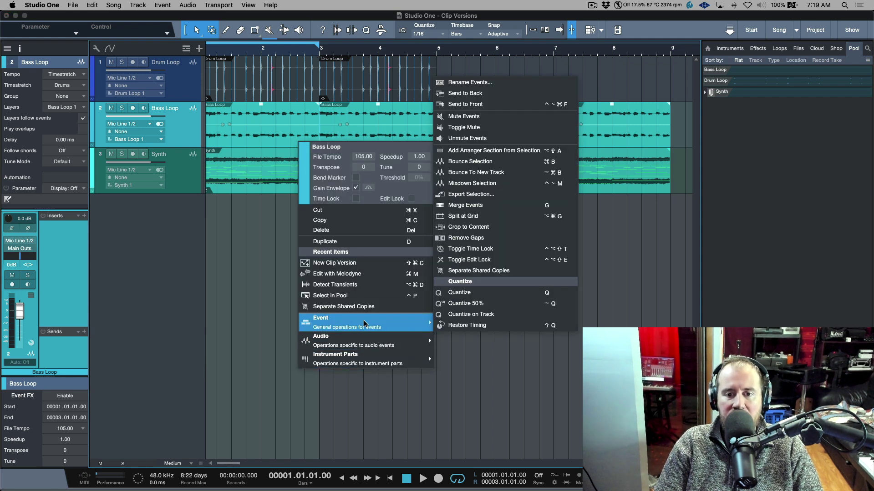
click(473, 271)
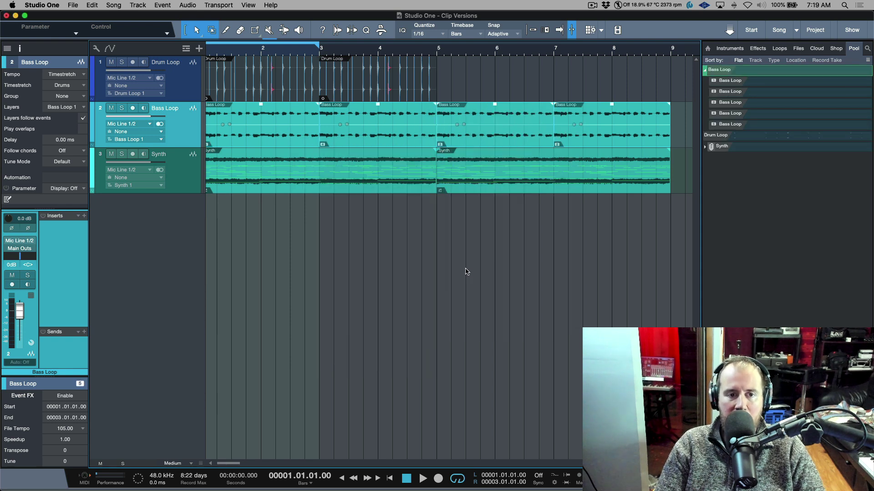
scroll(473, 255, left, 1)
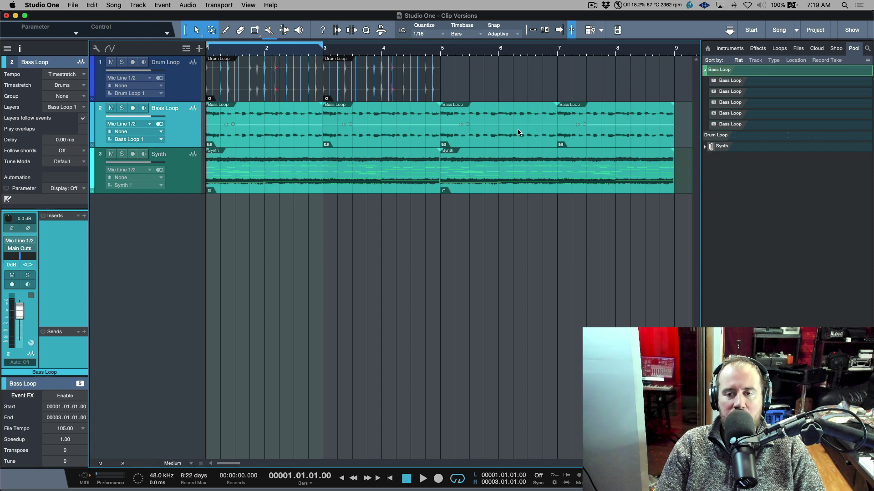
click(753, 82)
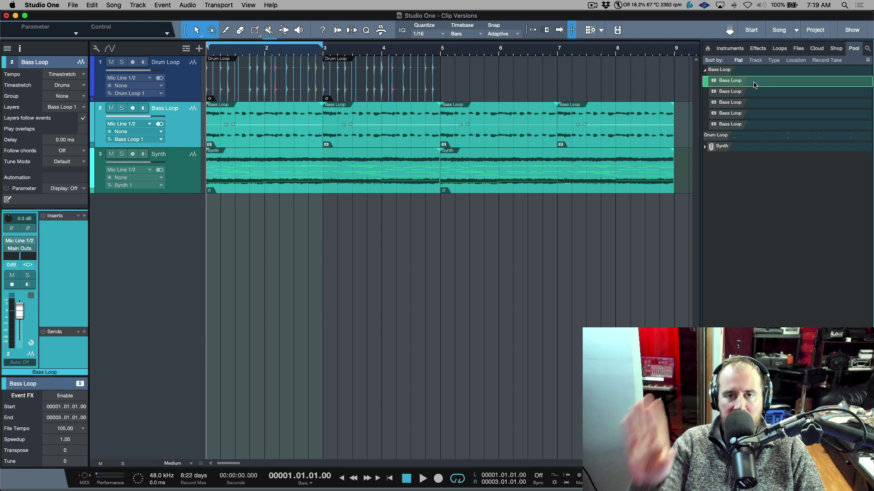
Edit a short gain-envelope section in each Bass Loop event at bars 1, 3, 5 and 7
click(632, 139)
click(524, 136)
click(385, 140)
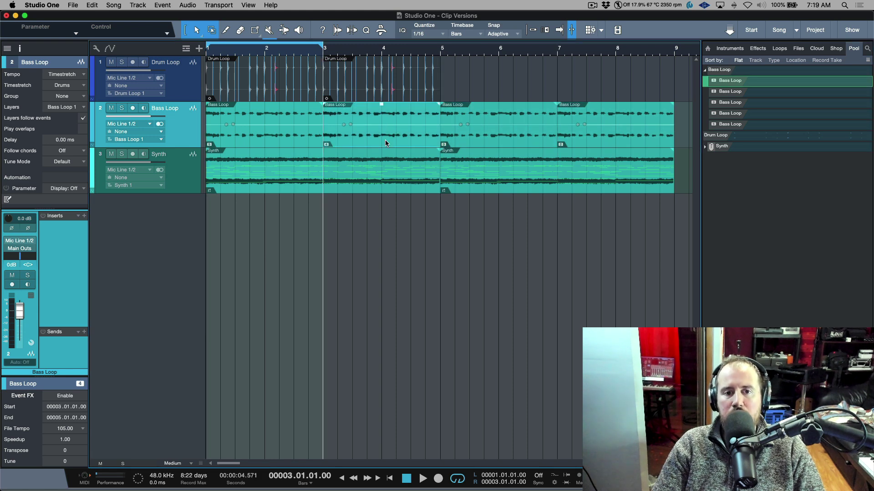
click(271, 143)
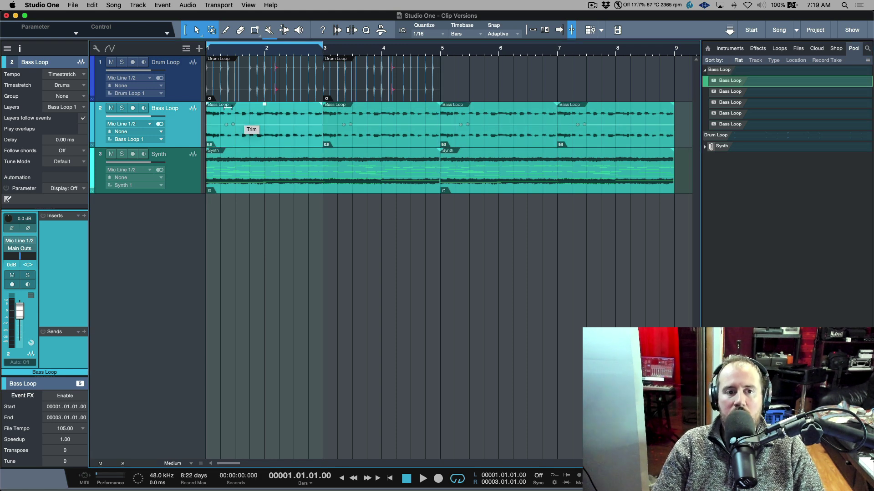
click(230, 125)
click(347, 121)
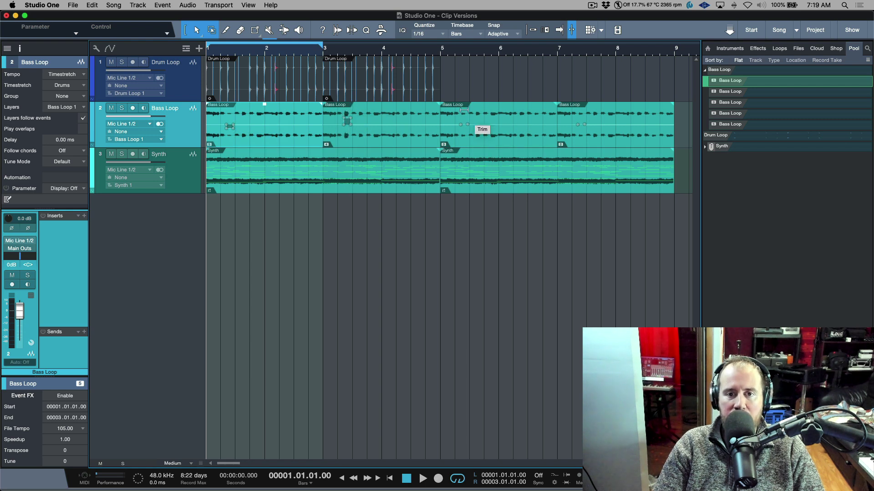
click(464, 125)
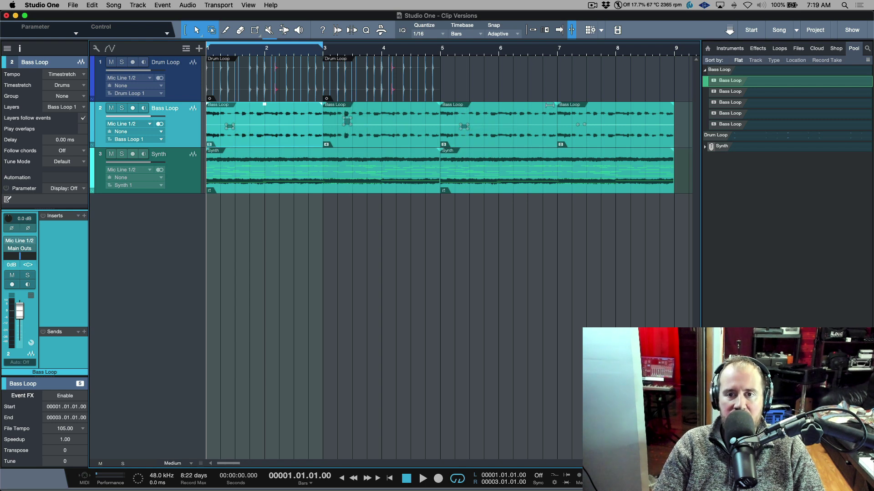
click(581, 122)
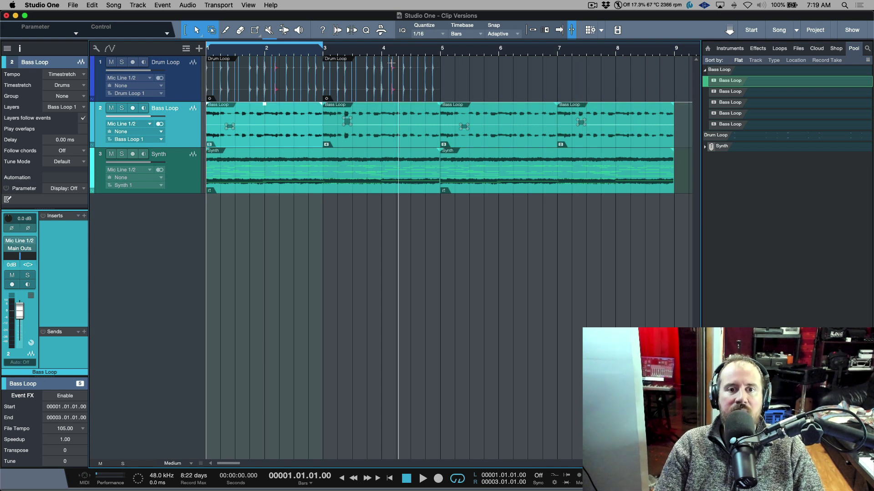
Duplicate the bar-3 Drum Loop onto bars 5–7 and make all Drum Loop events independent
click(389, 93)
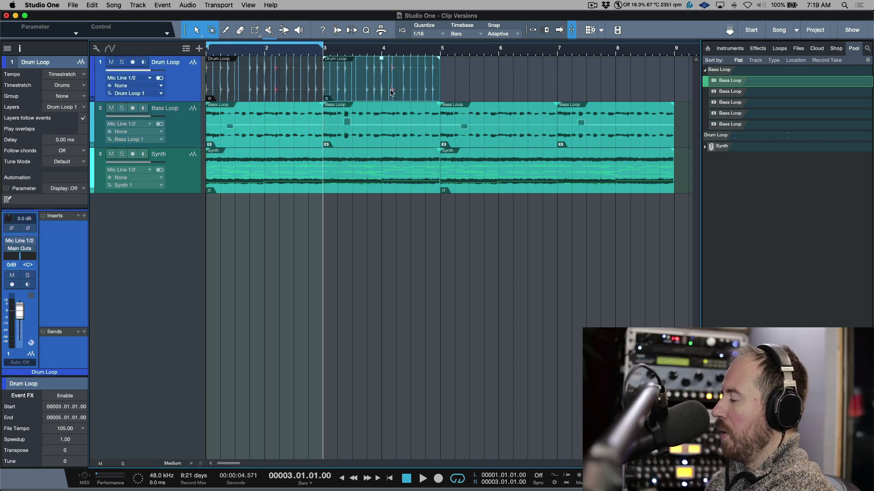
key(d)
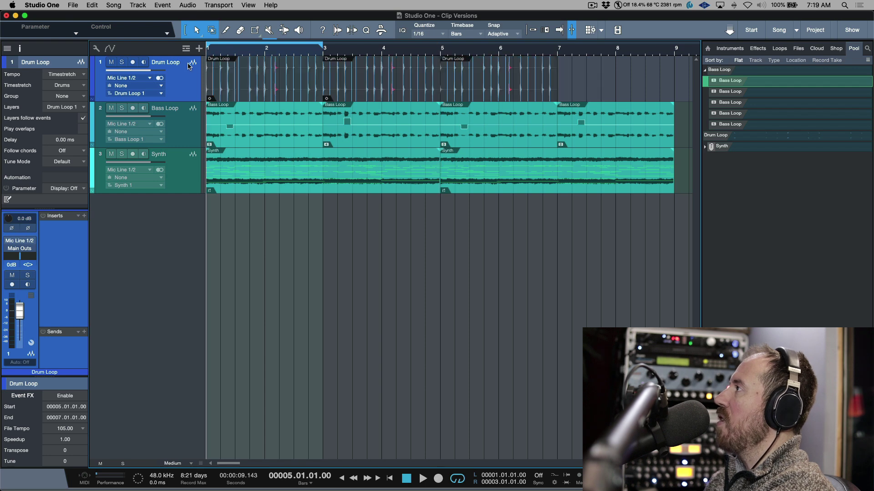
click(189, 66)
right_click(270, 93)
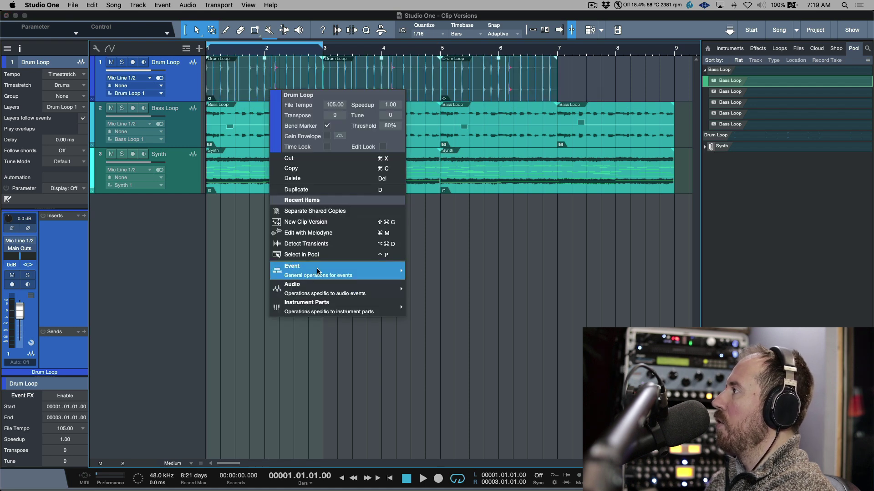
mouse_move(317, 272)
click(438, 221)
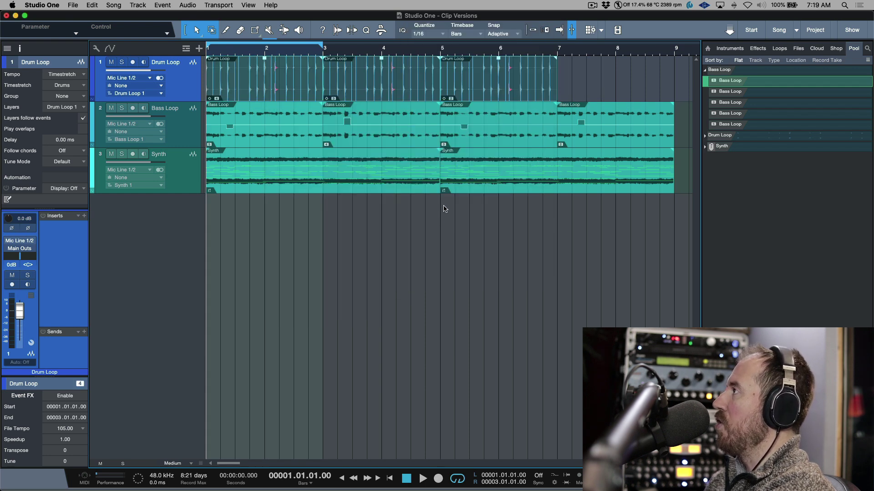
Remove the bend markers from the bar 5–7 Drum Loop event
click(538, 95)
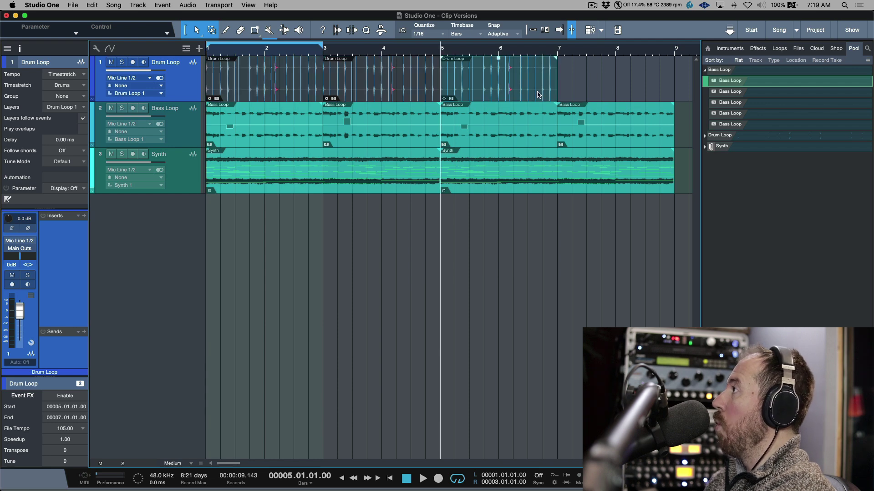
right_click(538, 94)
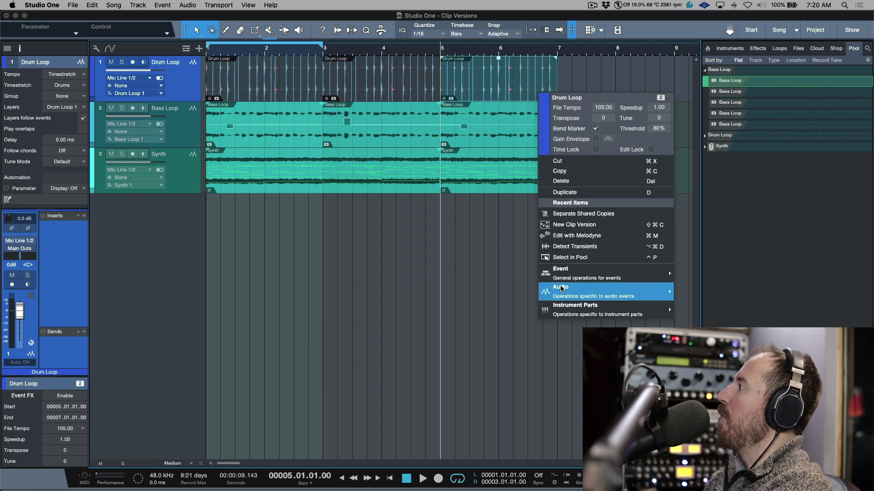
mouse_move(561, 288)
click(470, 308)
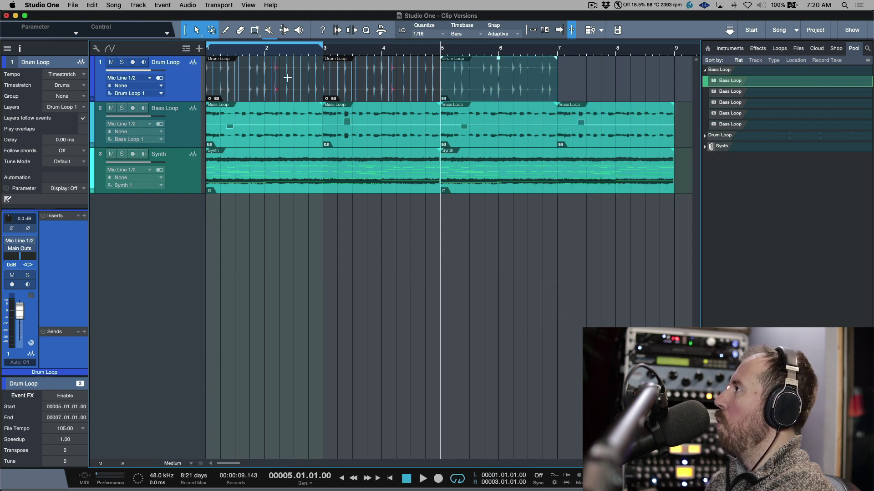
Run Audio Bend's Detect Transients on the bars 3–5 Drum Loop event
click(375, 89)
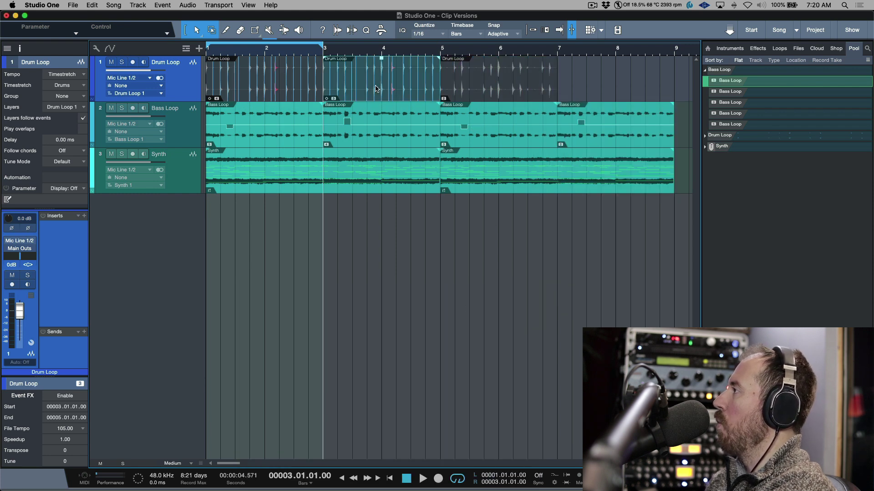
right_click(376, 89)
mouse_move(436, 276)
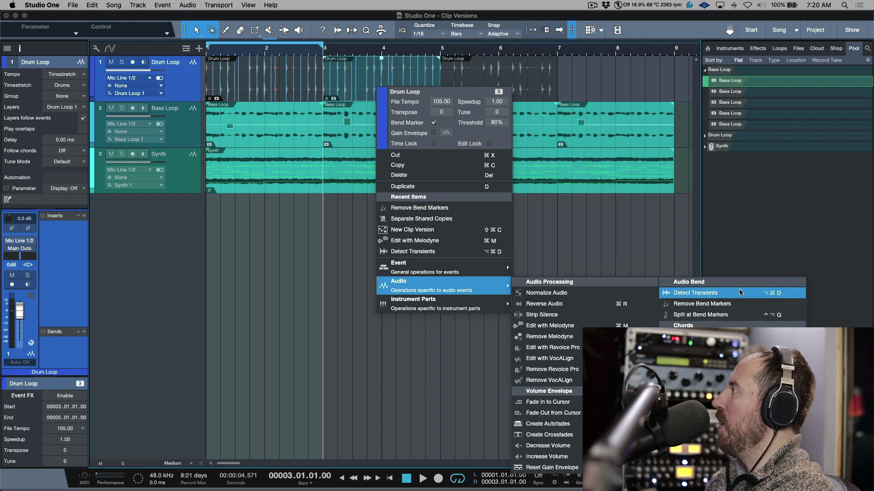
click(739, 292)
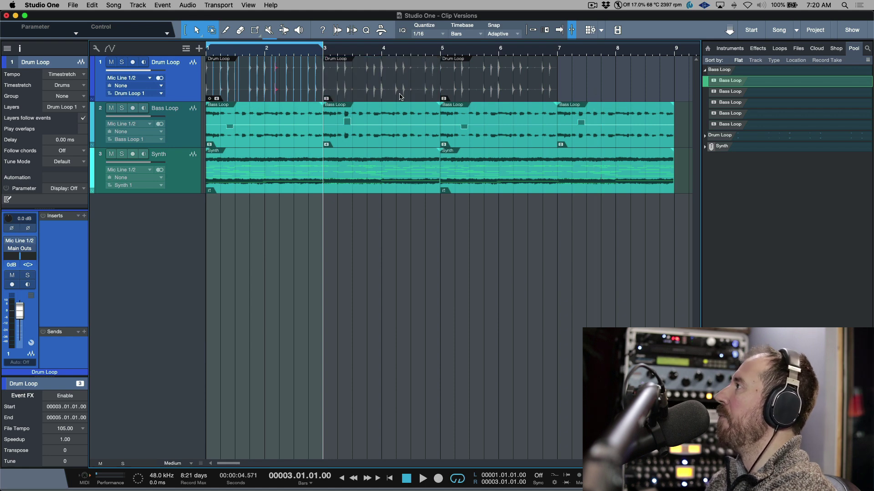
Select the bar-1, bar-3 and bar-5 Drum Loop events together
right_click(483, 96)
shift+click(332, 86)
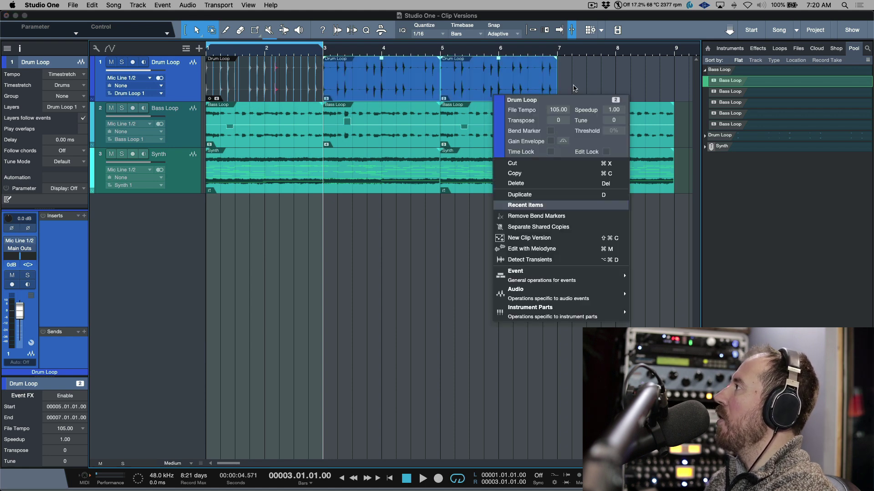
shift+click(273, 91)
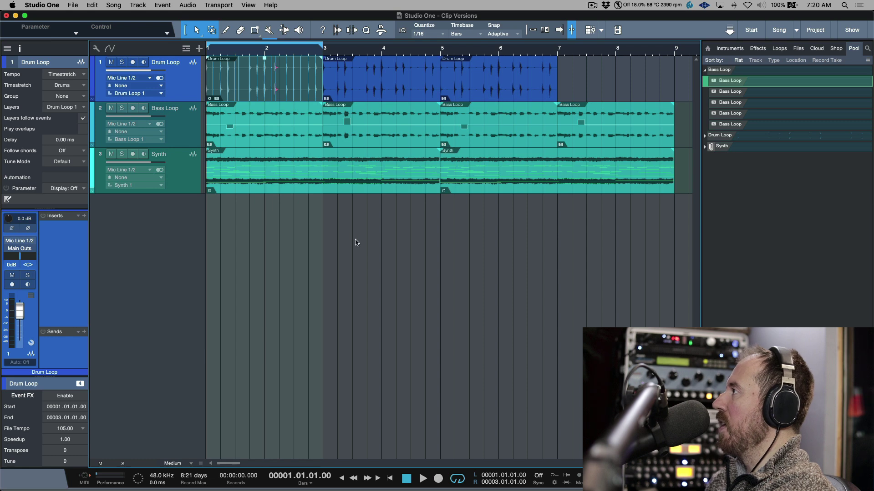
Solo the Synth track and audition it from the start and from bar 5
click(359, 185)
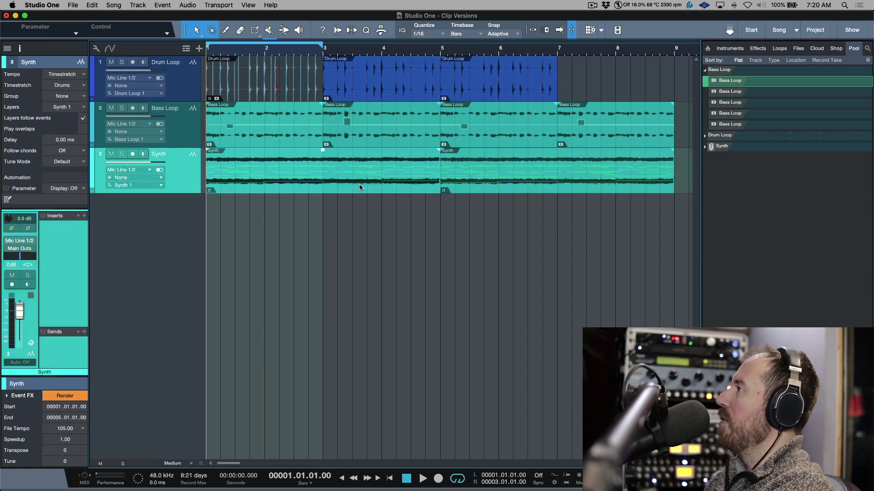
click(122, 154)
key(space)
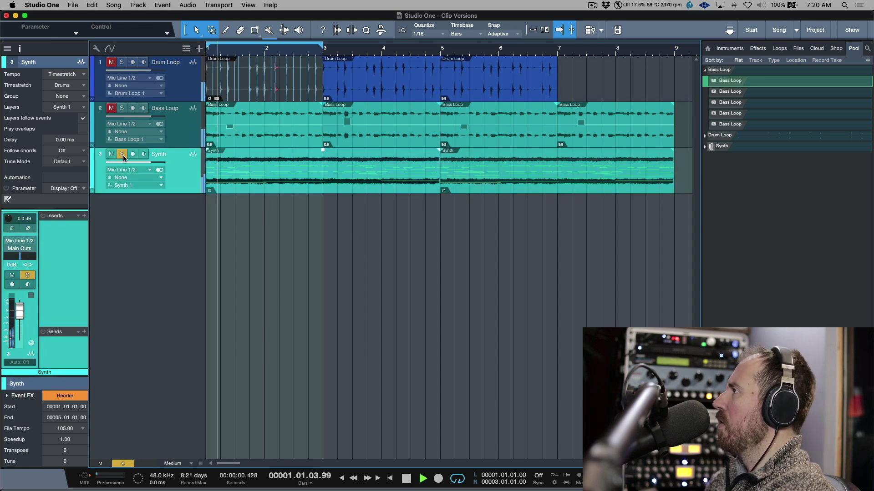
key(space)
click(506, 191)
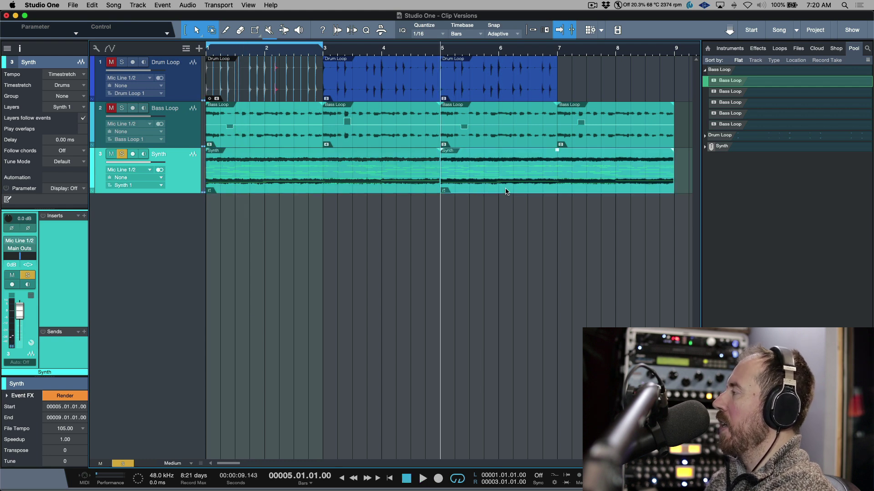
key(space)
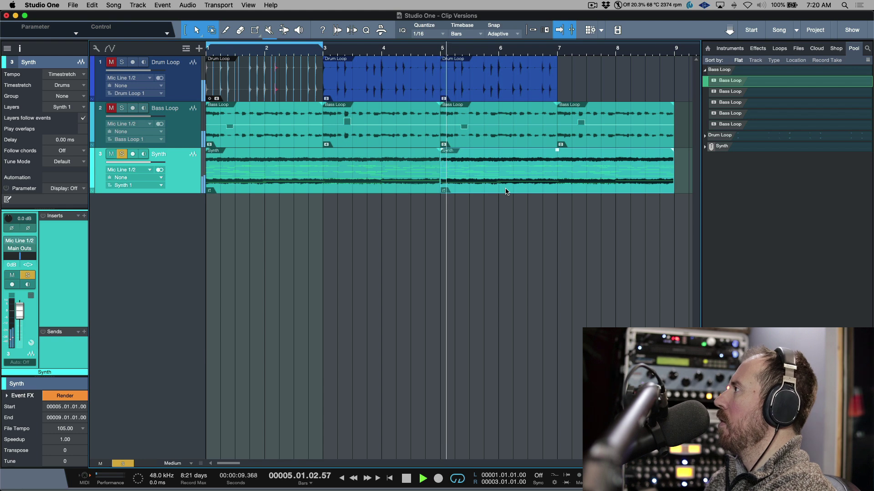
key(space)
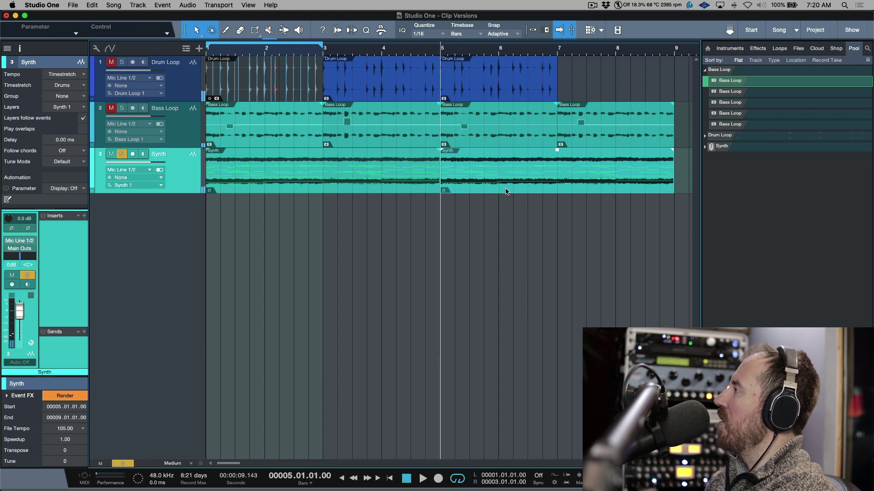
Create a new clip version of the bar-5 Synth event and expand Synth in the Pool
right_click(506, 191)
mouse_move(556, 403)
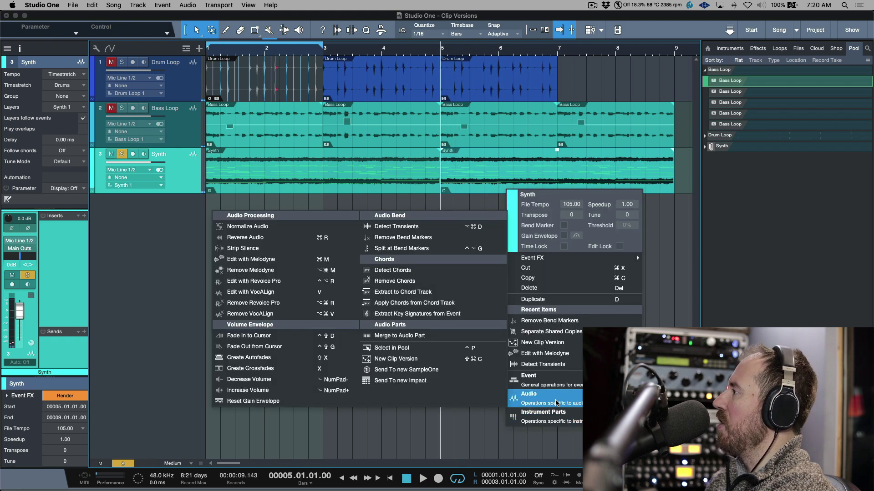
click(435, 360)
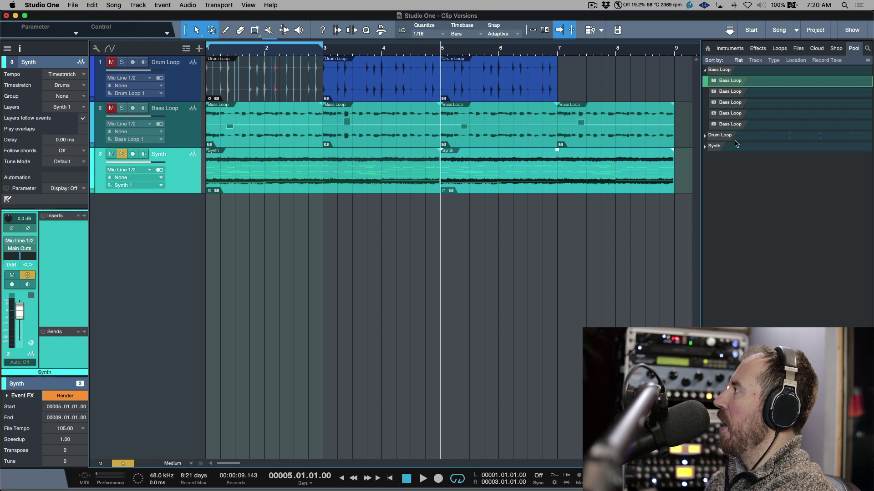
click(705, 147)
Apply the Pool's second Synth clip version to the bar-5 Synth event
double_click(749, 159)
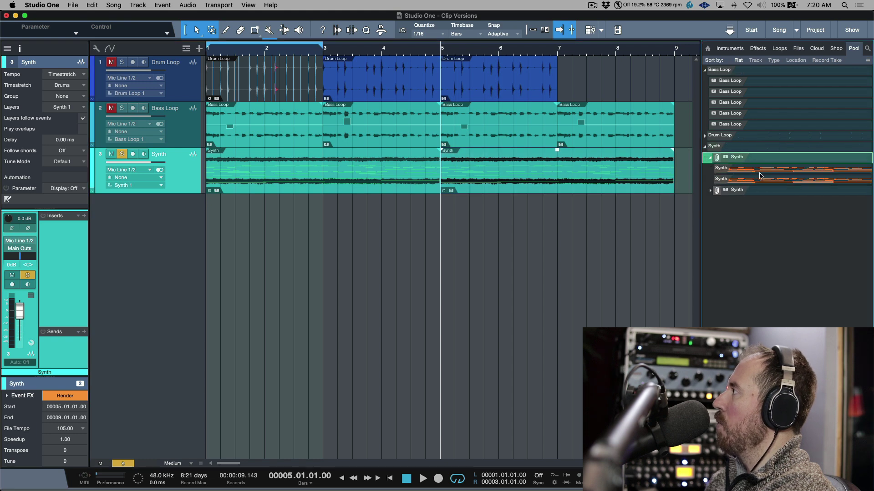
double_click(760, 192)
drag(761, 192, 588, 193)
In Melodyne, raise the note just after bar 5 from G4 to Bb4
double_click(588, 190)
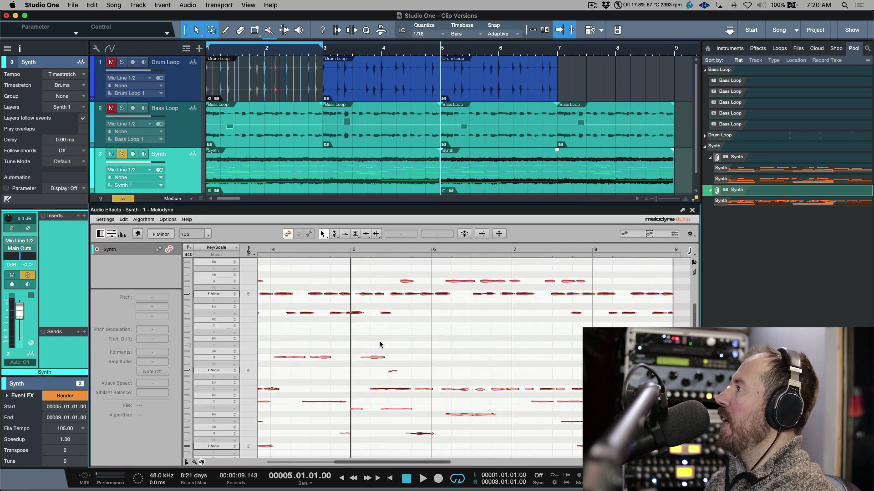
key(space)
key(space)
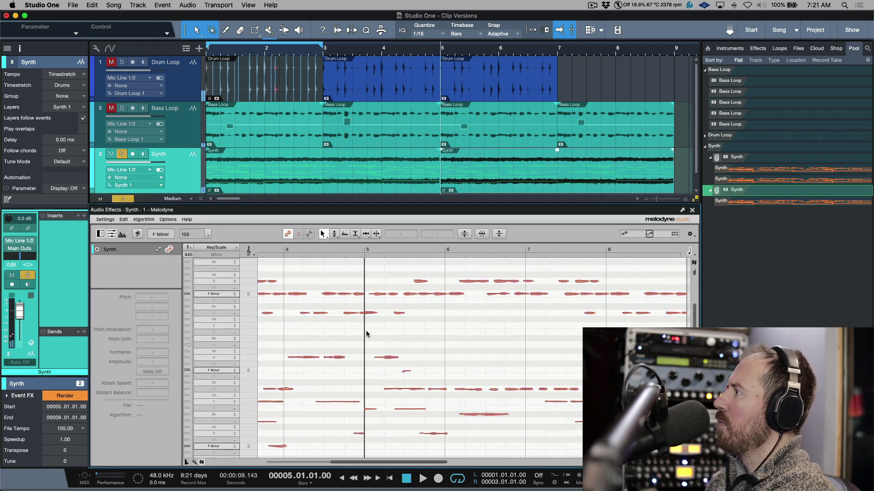
click(389, 355)
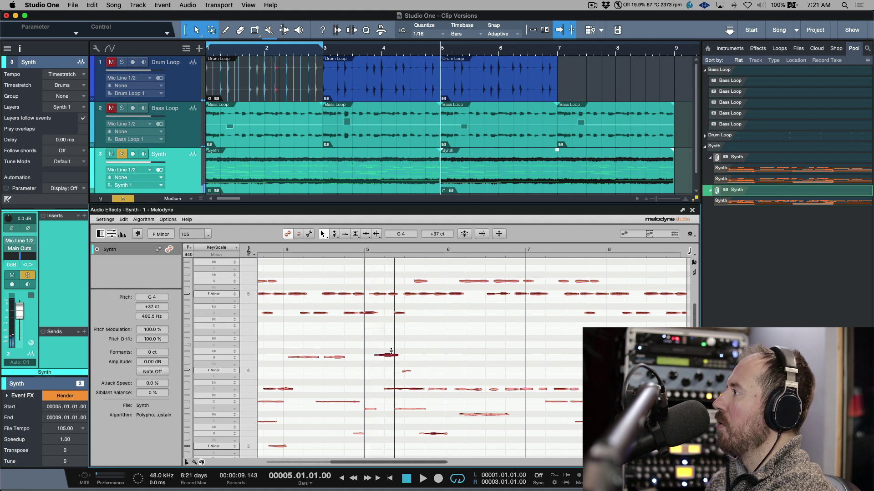
drag(391, 351, 393, 338)
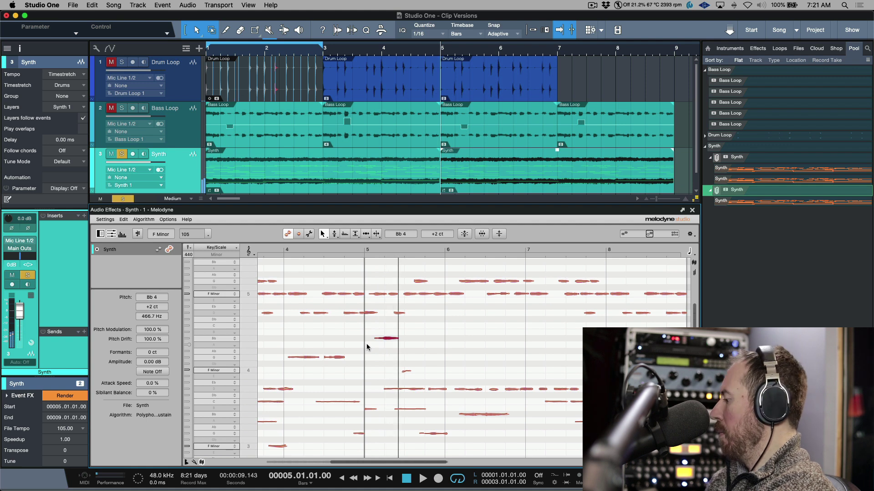
key(comma)
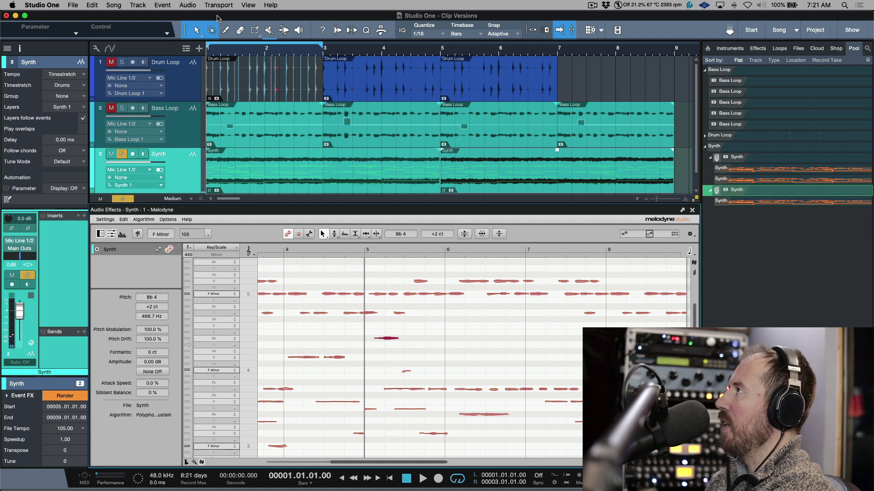
key(space)
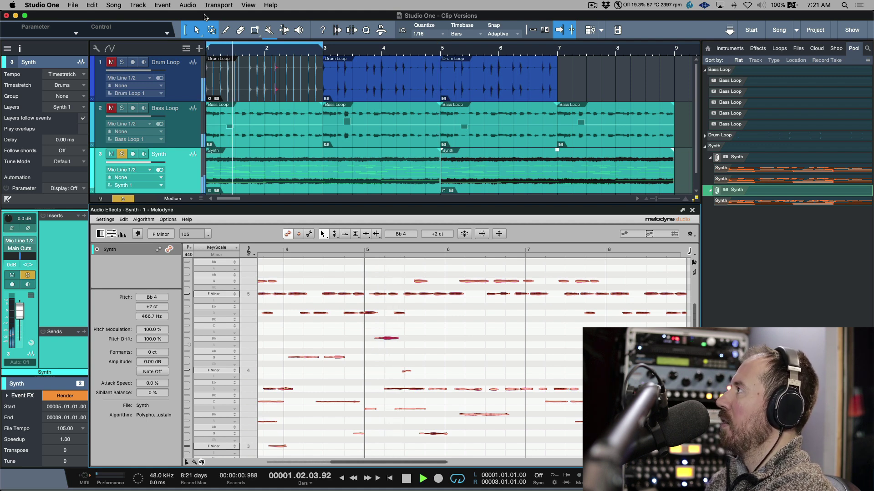
key(space)
click(440, 50)
key(space)
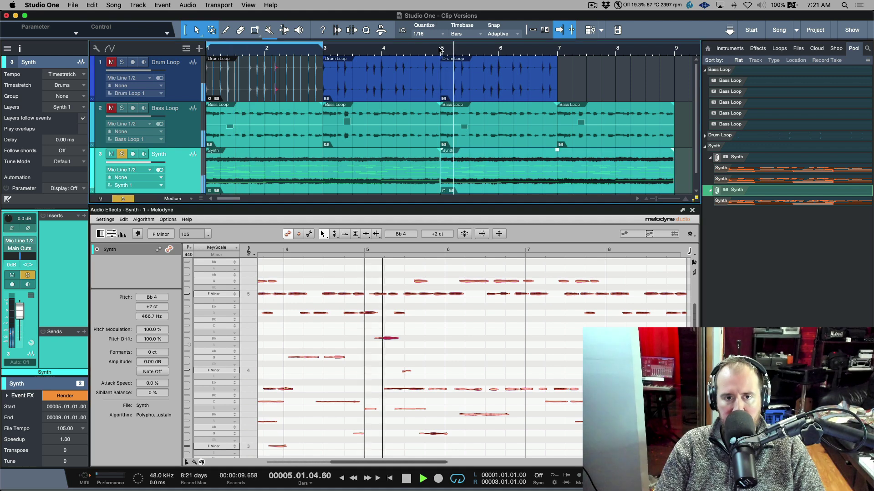
key(space)
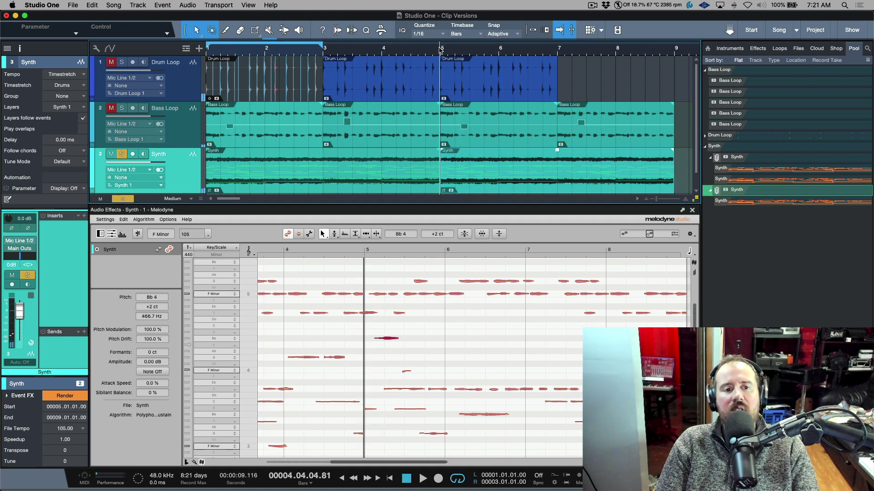